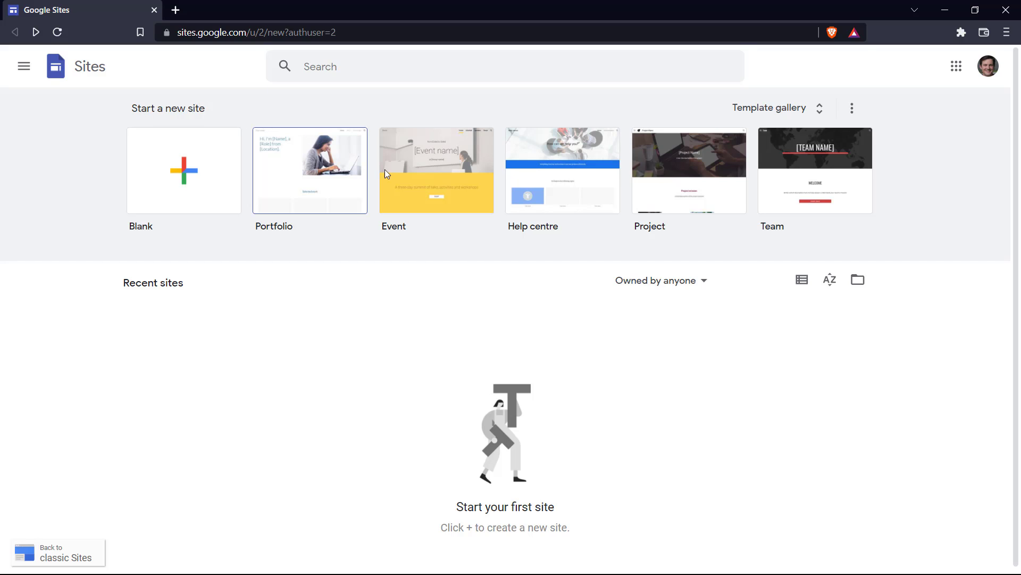
# Step: Create a new blank site from the full template gallery
pyautogui.click(739, 114)
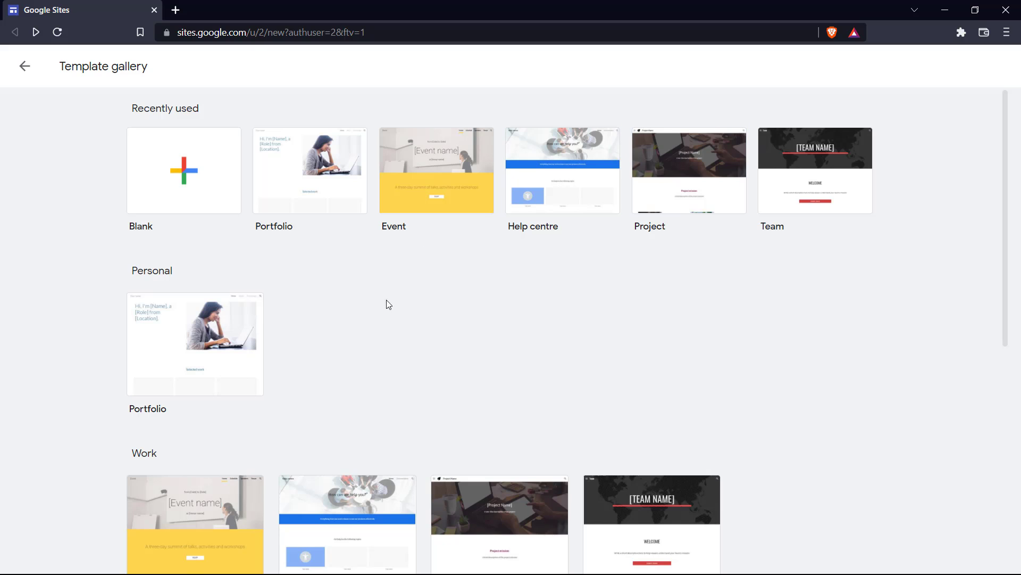
pyautogui.scroll(-6, 387, 304)
pyautogui.scroll(-2, 396, 329)
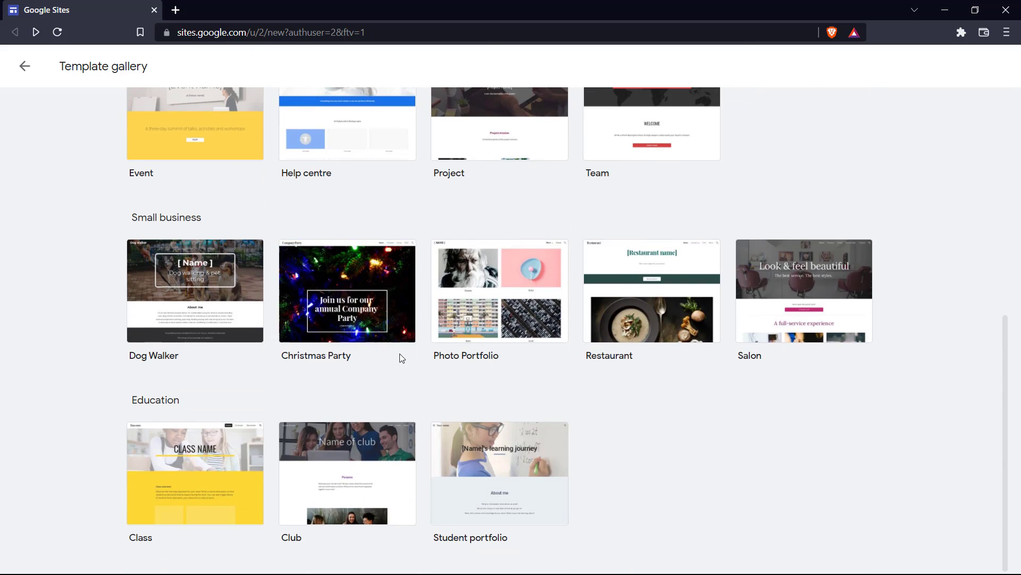
pyautogui.scroll(8, 415, 341)
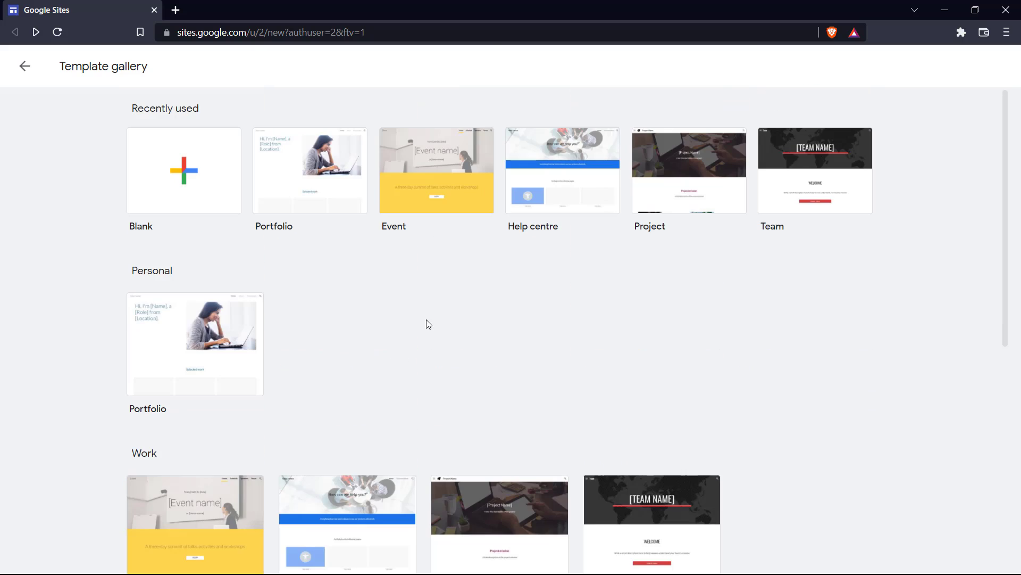
pyautogui.click(196, 175)
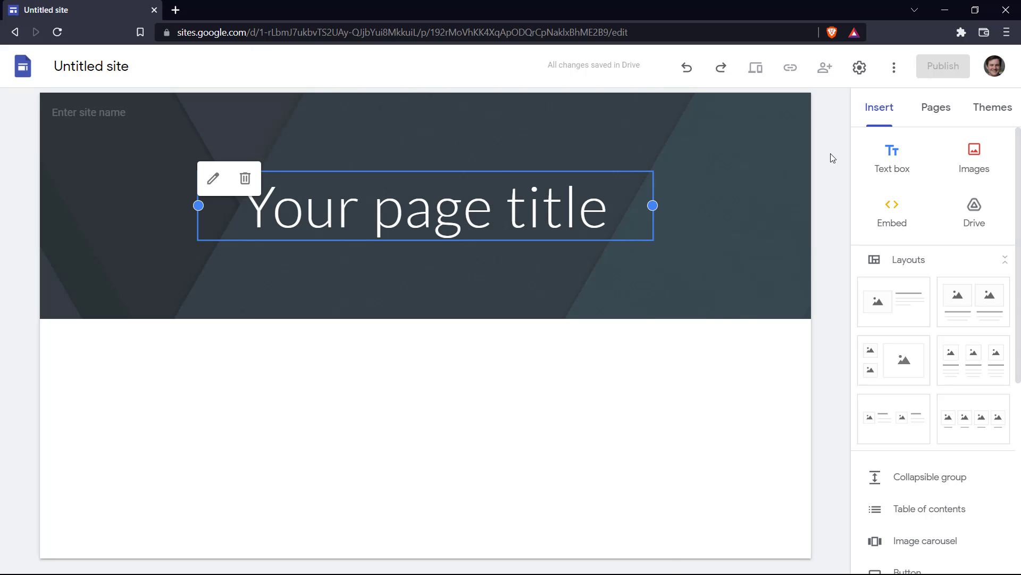
# Step: Name the site document "No Code School" and apply the same text as the site name in the header
pyautogui.click(106, 63)
pyautogui.write('No Code Sc')
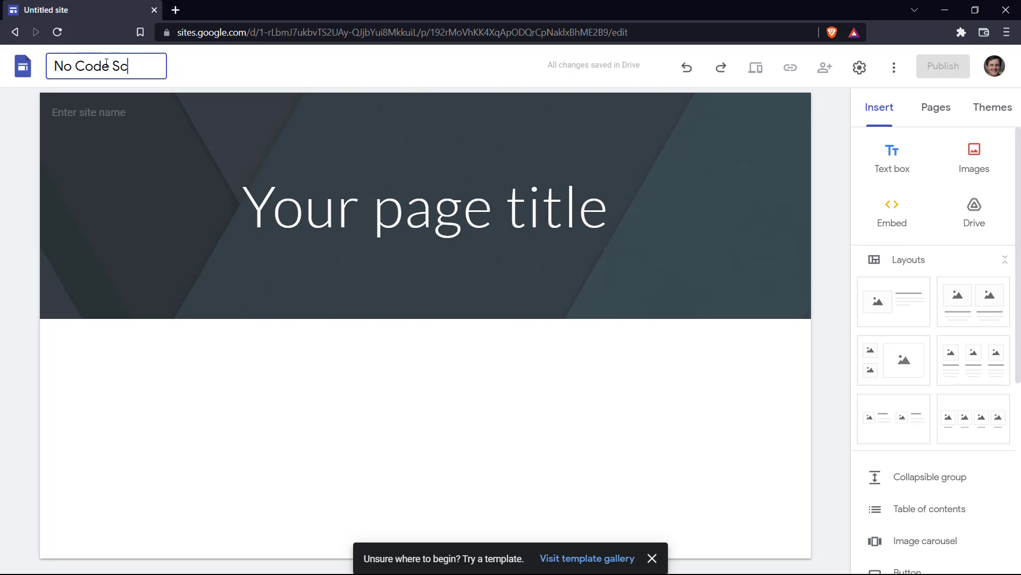
pyautogui.write('hool')
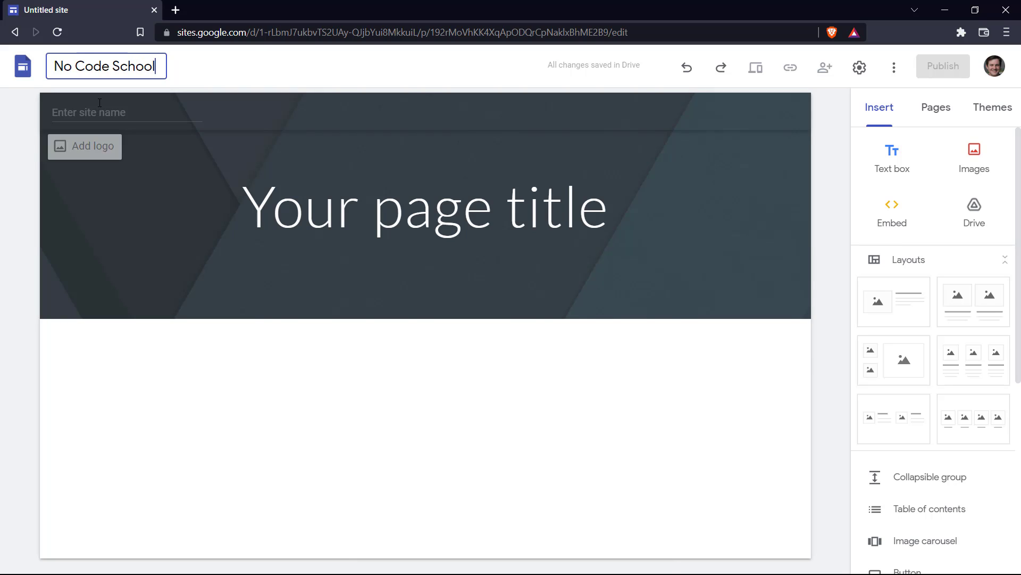
pyautogui.click(99, 102)
# Step: Upload nocode-dark.png as the site logo in the brand images settings and close the settings
pyautogui.click(81, 148)
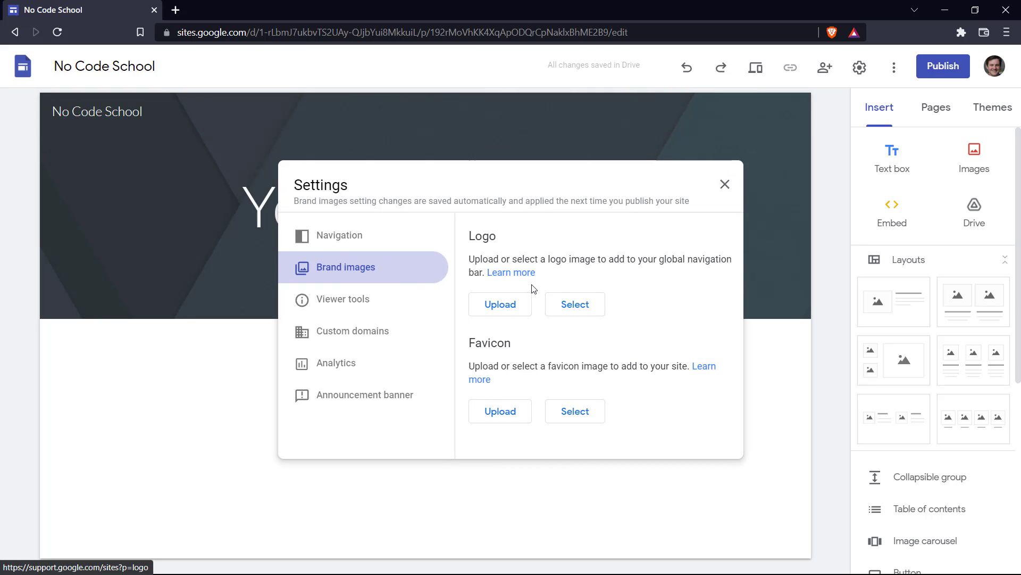
pyautogui.click(508, 311)
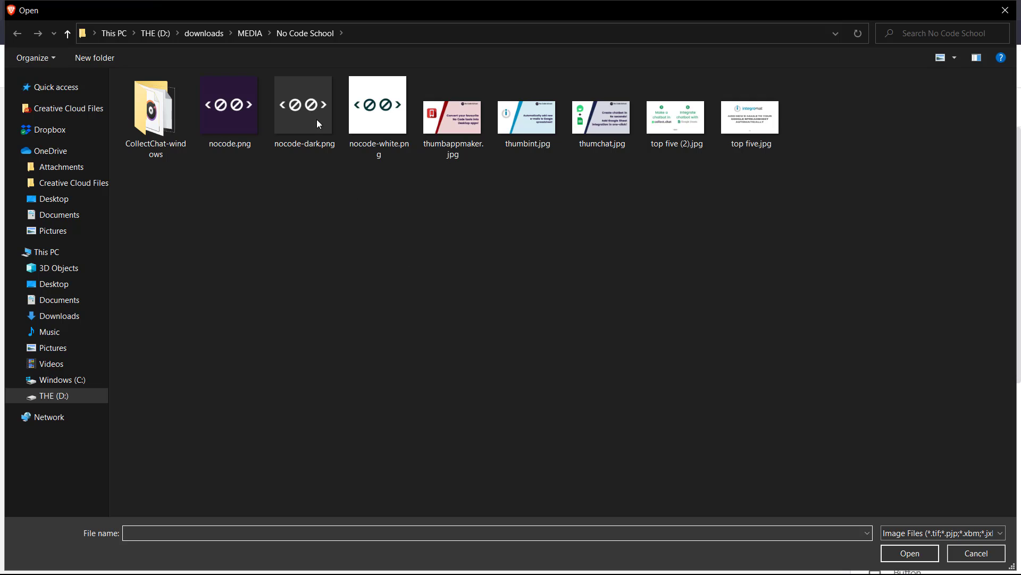
pyautogui.doubleClick(315, 112)
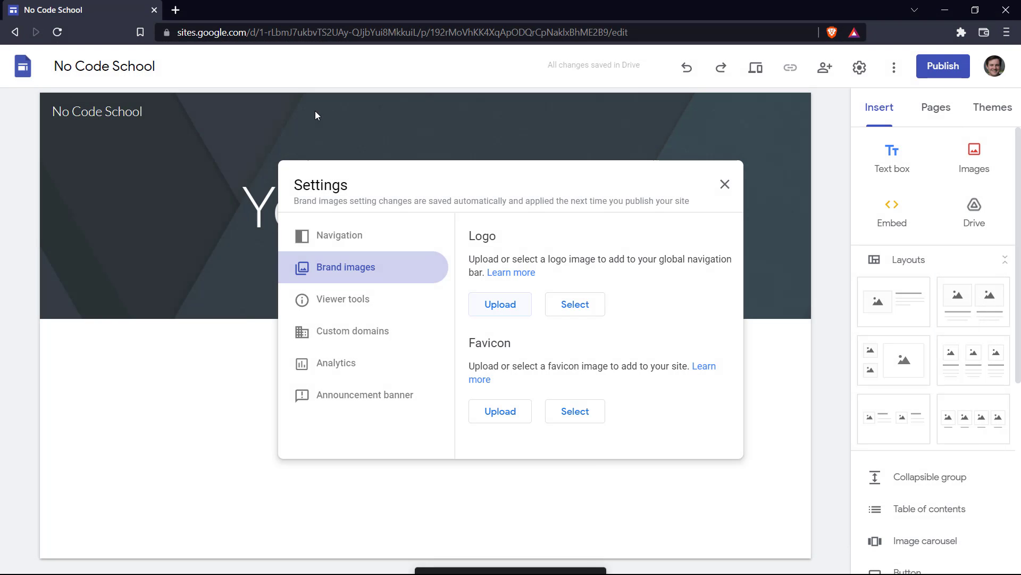
pyautogui.click(720, 188)
# Step: Replace the placeholder page title in the home page header with "No Code School"
pyautogui.tripleClick(381, 206)
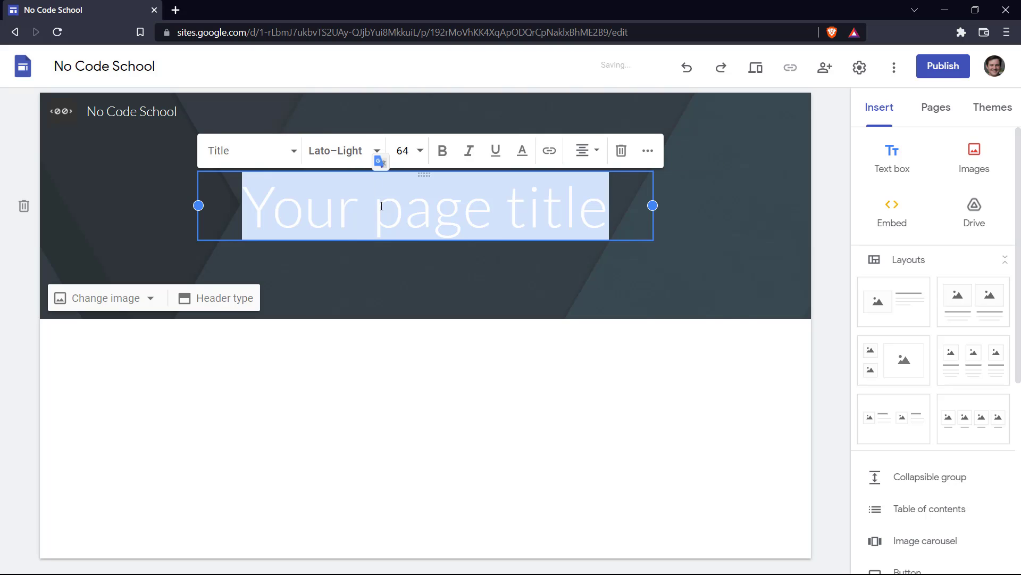
pyautogui.write('No Co')
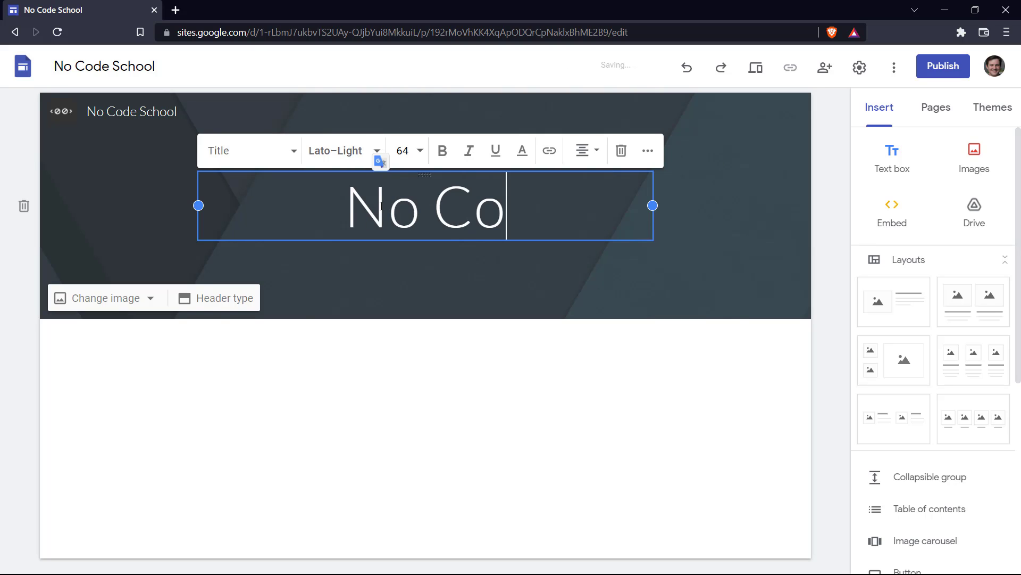
pyautogui.write('de School')
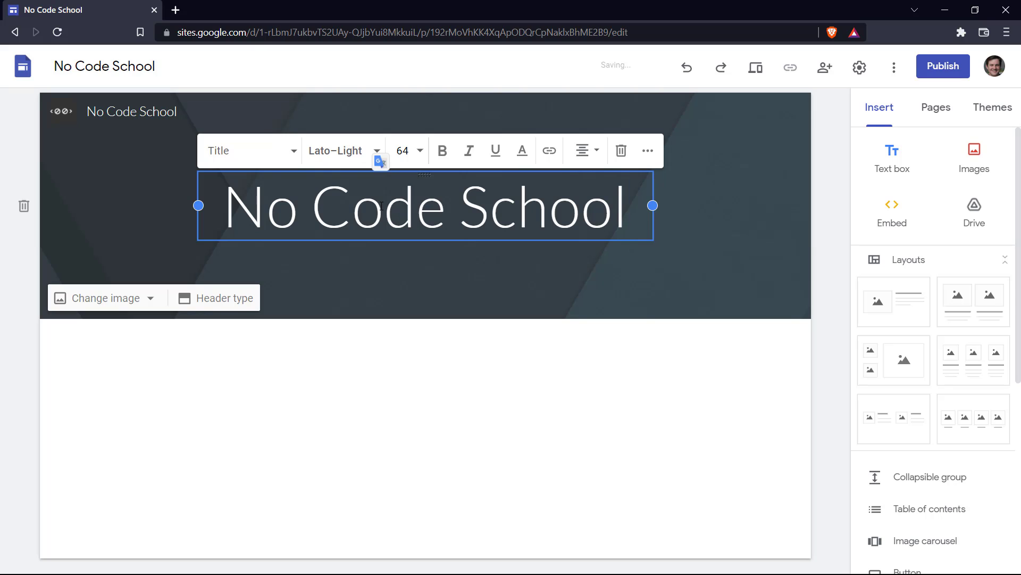
# Step: Change the font of the "No Code School" header title to heavy-weight Montserrat
pyautogui.doubleClick(380, 206)
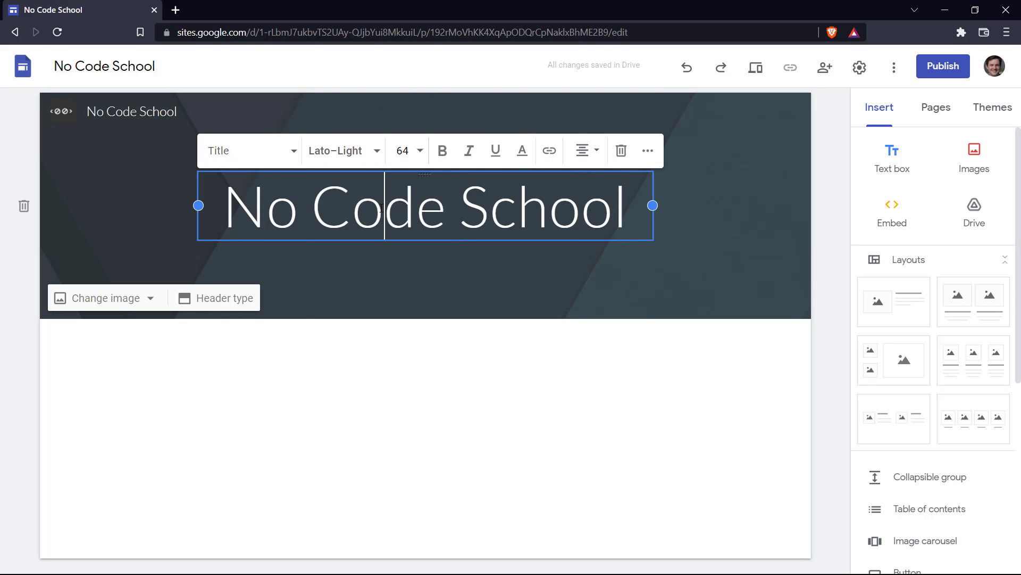
pyautogui.tripleClick(382, 209)
pyautogui.click(295, 152)
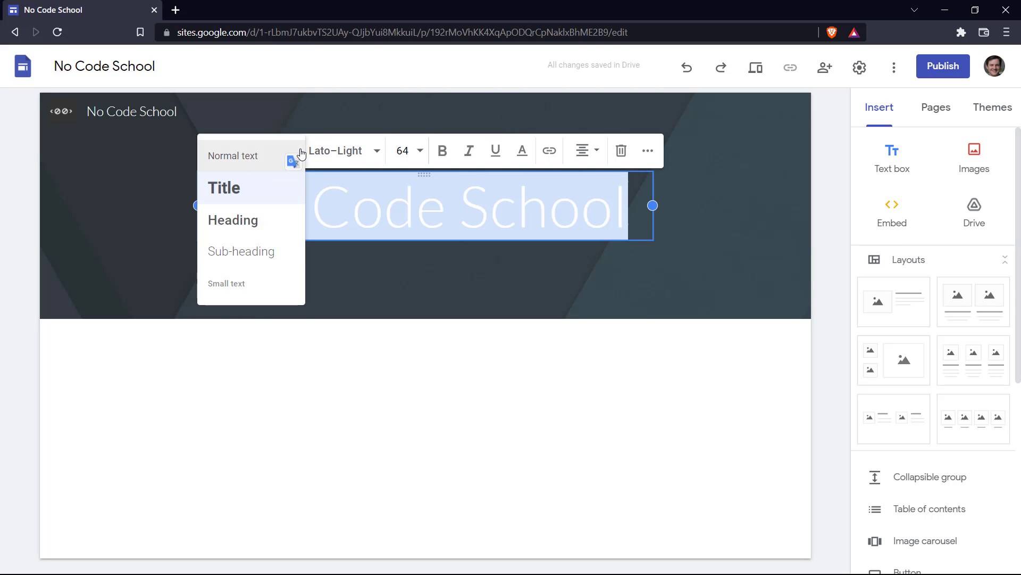
pyautogui.click(294, 156)
pyautogui.hotkey('ctrl', 'z')
pyautogui.click(343, 150)
pyautogui.moveTo(373, 468)
pyautogui.click(496, 542)
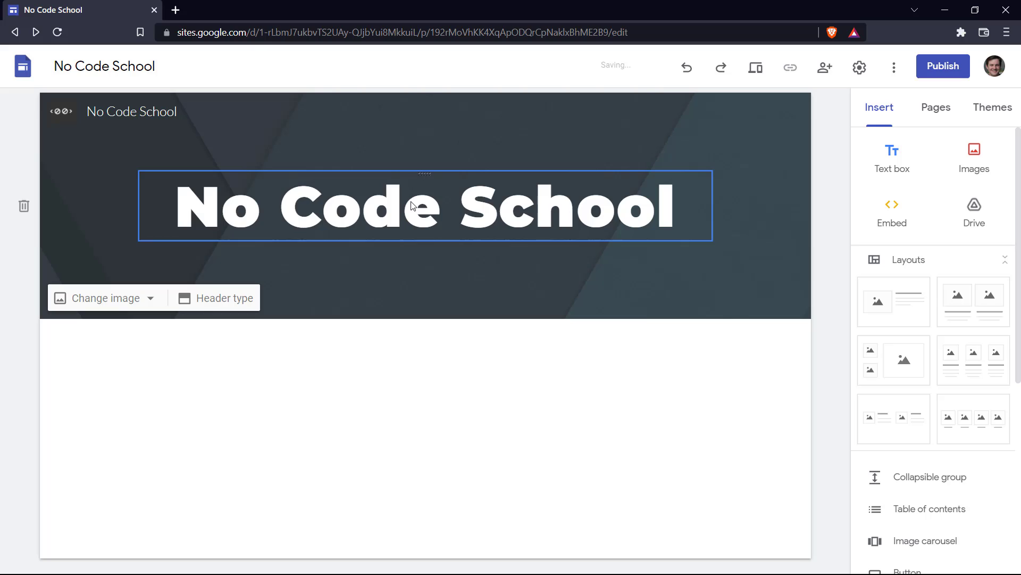
pyautogui.click(509, 291)
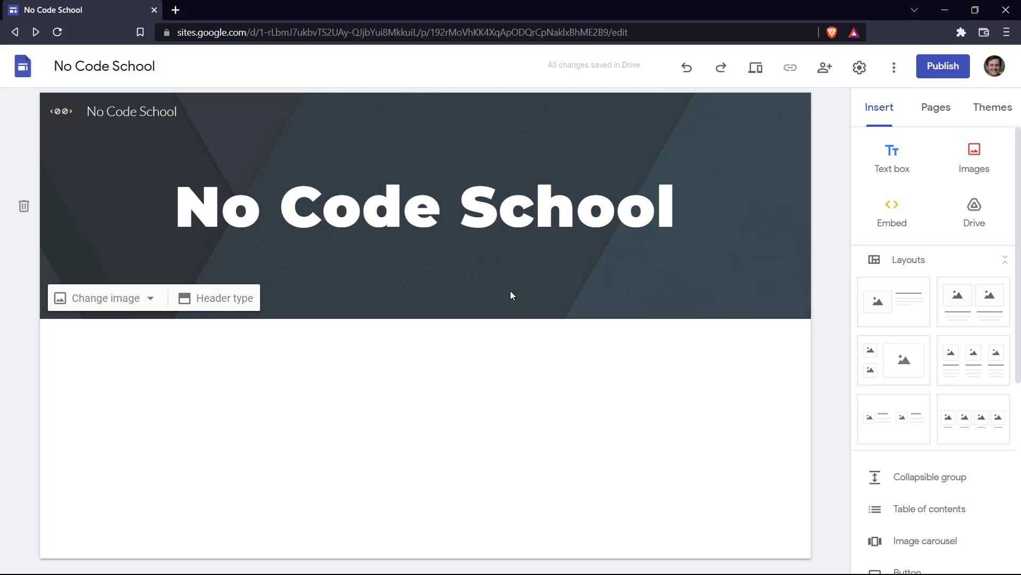
# Step: Set the home page's header type to Cover
pyautogui.click(216, 299)
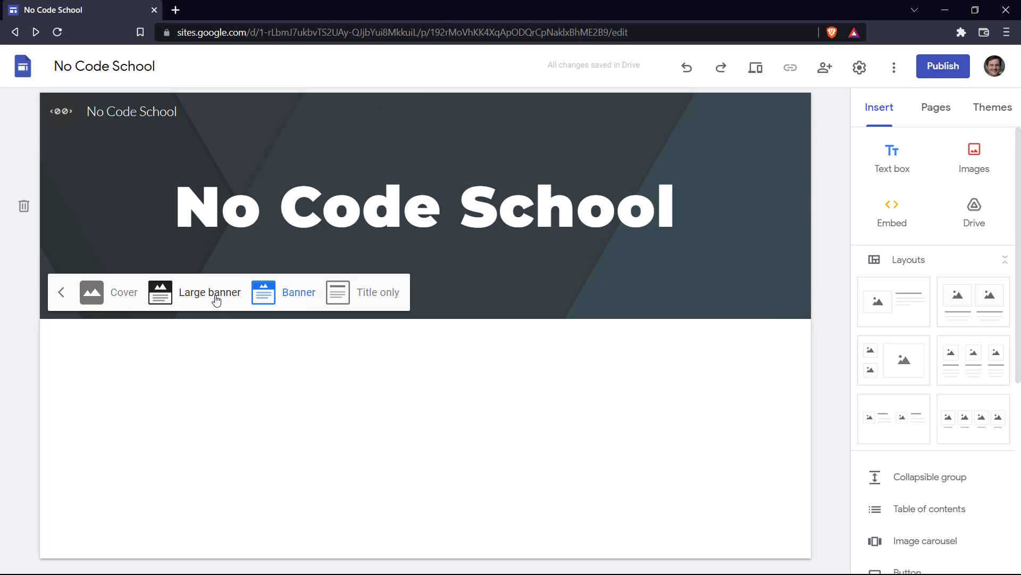
pyautogui.click(108, 302)
pyautogui.click(408, 285)
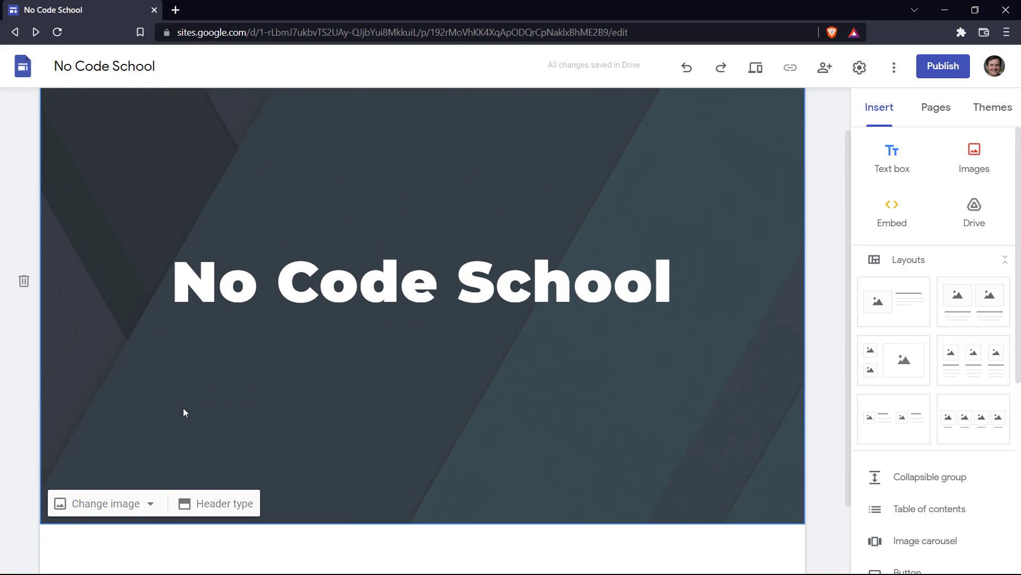
# Step: Replace the cover header's background image by uploading nocode.png from the No Code School folder
pyautogui.click(138, 547)
pyautogui.scroll(-3, 276, 447)
pyautogui.click(98, 460)
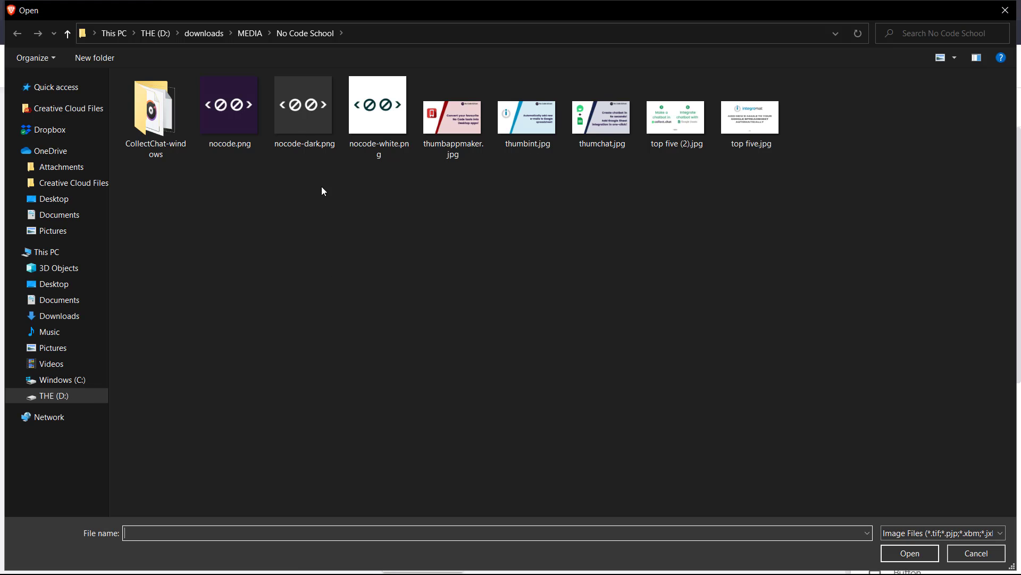
pyautogui.doubleClick(222, 102)
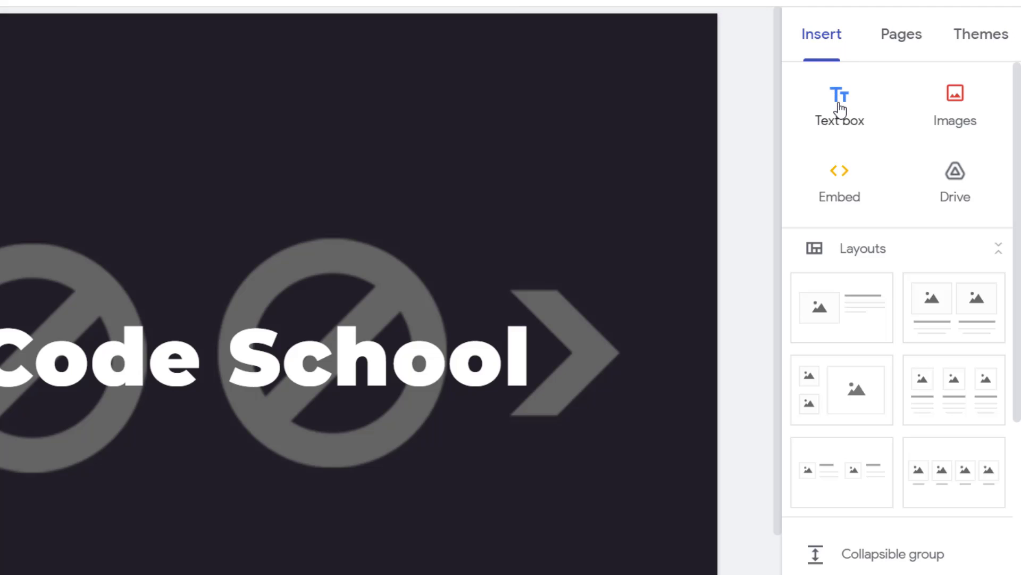
pyautogui.scroll(-4, 905, 187)
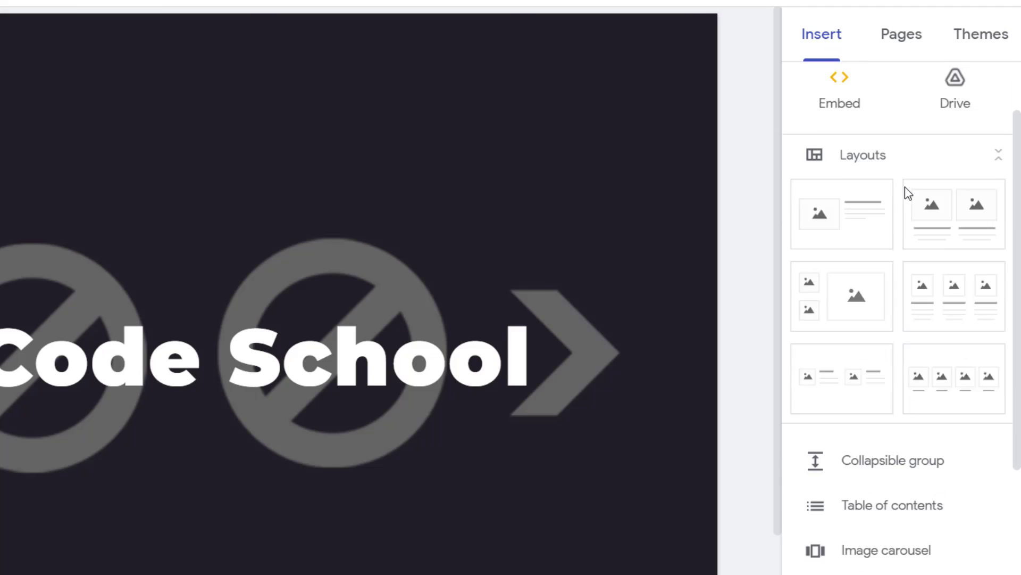
pyautogui.scroll(2, 901, 157)
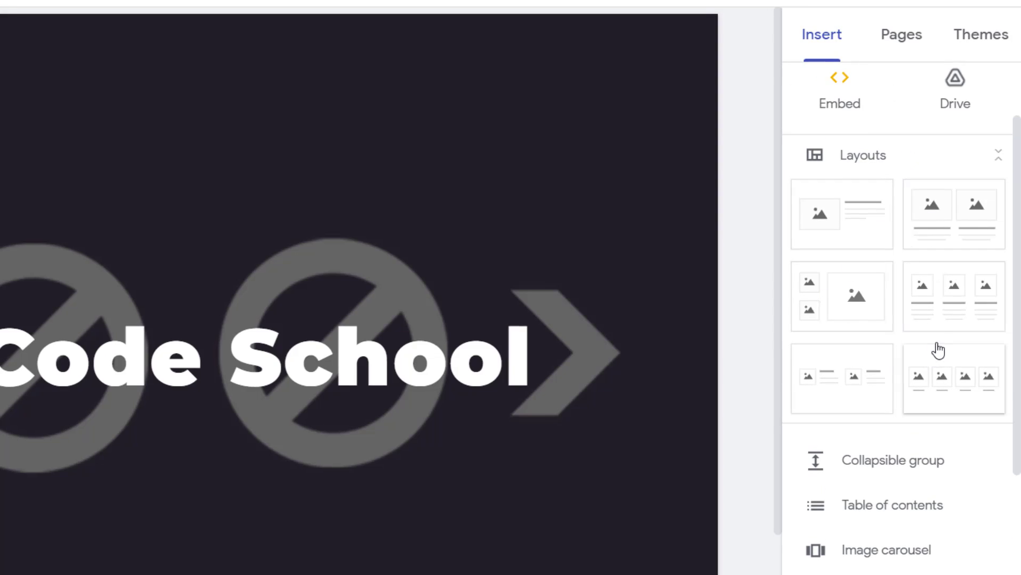
pyautogui.scroll(-4, 935, 349)
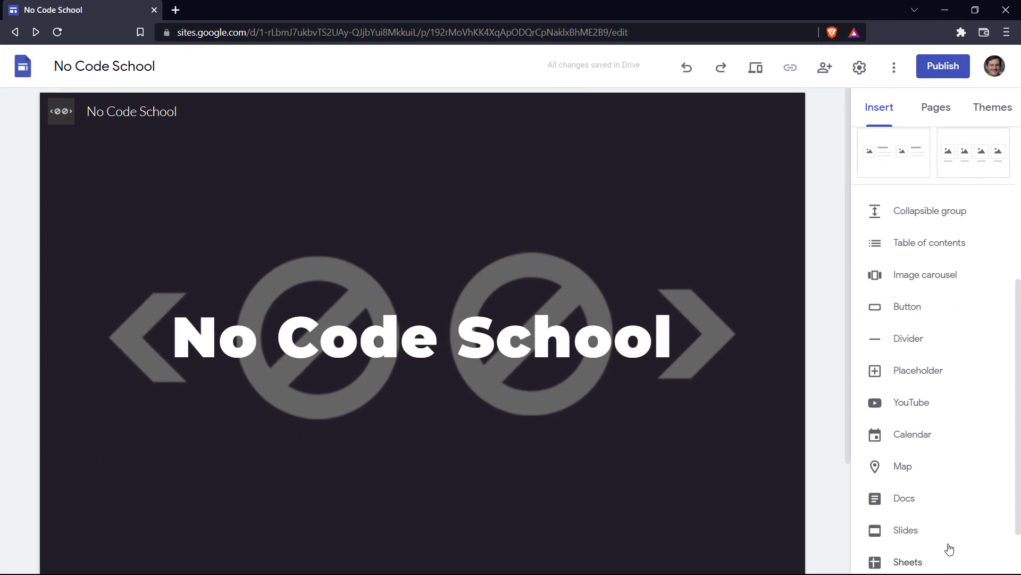
pyautogui.scroll(5, 947, 426)
# Step: Add a new page named "Introduction" to the site
pyautogui.click(941, 102)
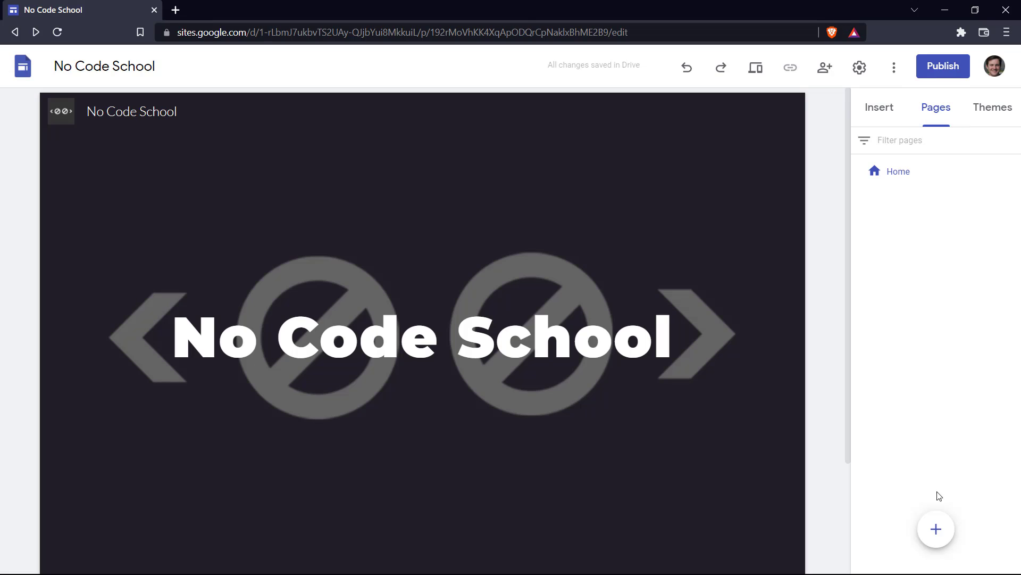
pyautogui.click(938, 528)
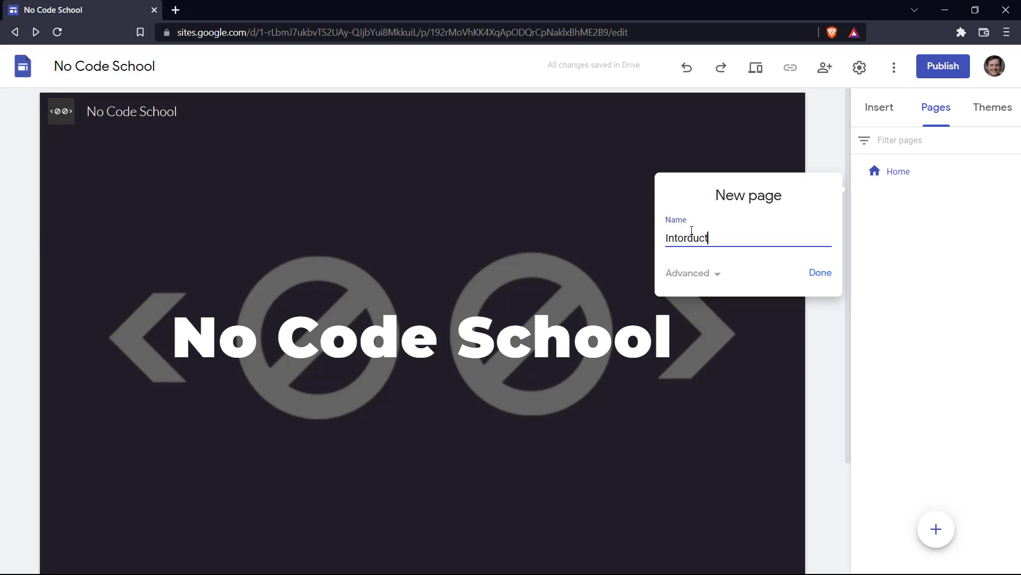
pyautogui.click(820, 274)
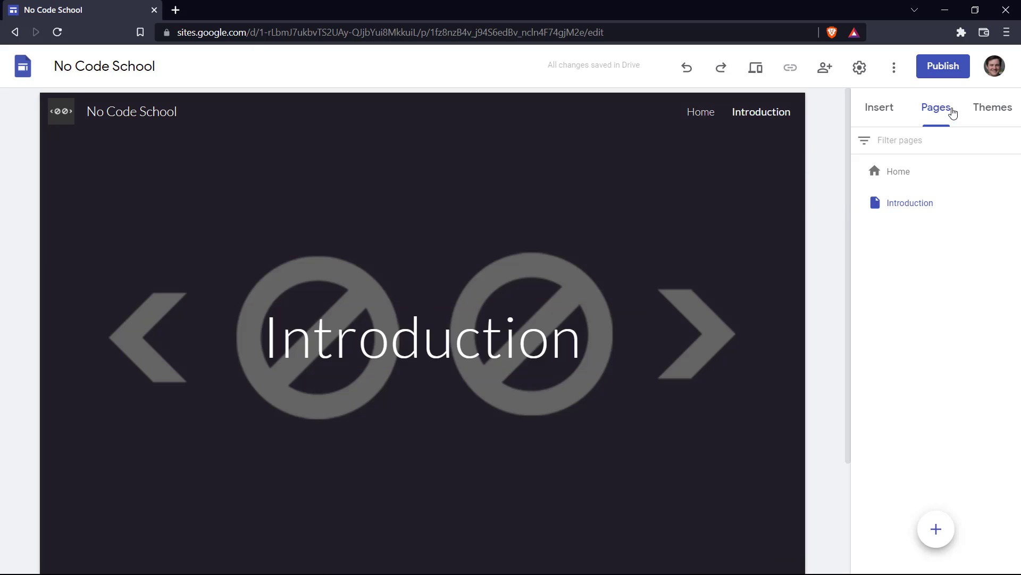
pyautogui.click(977, 106)
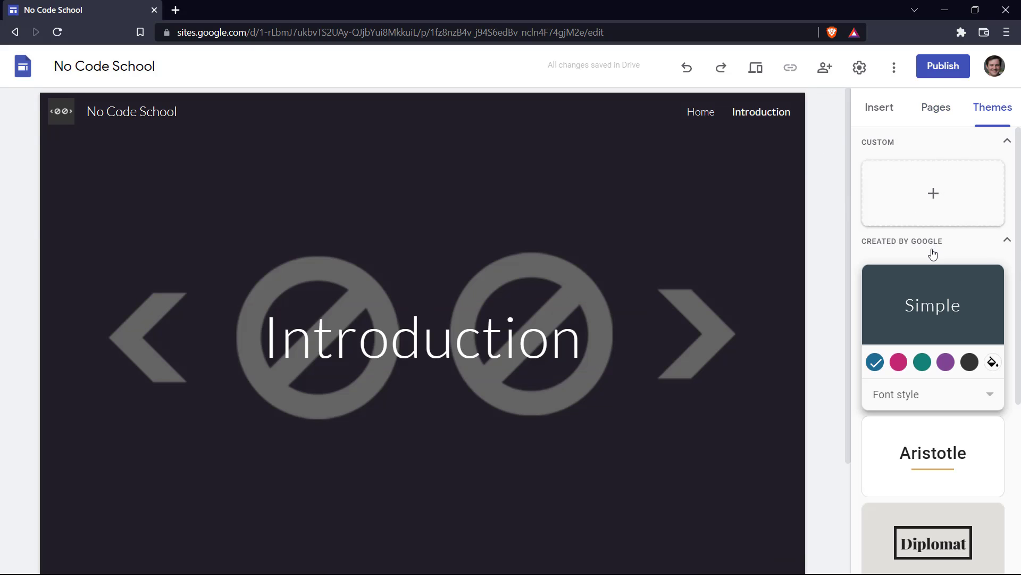
pyautogui.scroll(-1, 932, 252)
pyautogui.scroll(-4, 932, 254)
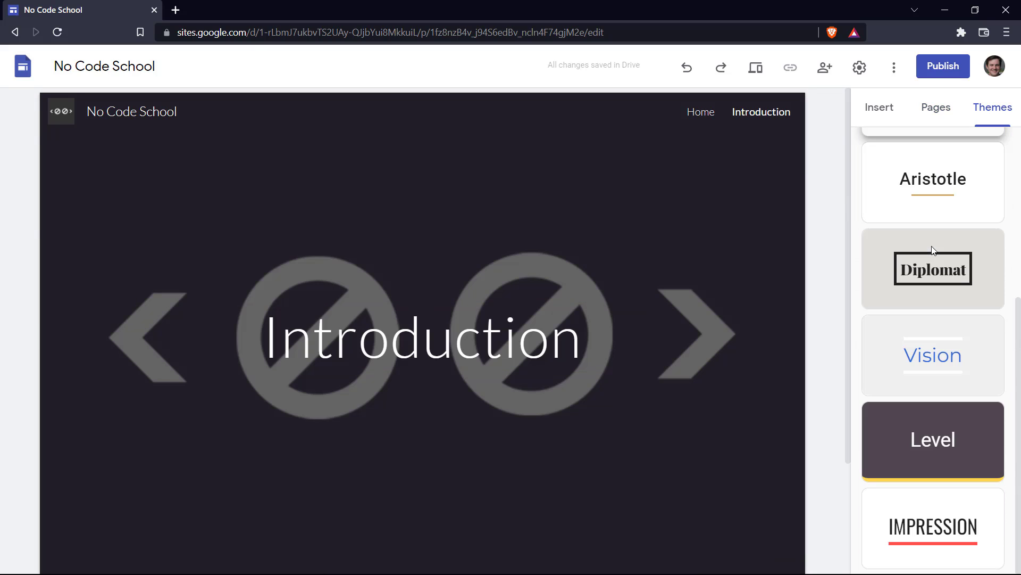
pyautogui.scroll(5, 934, 250)
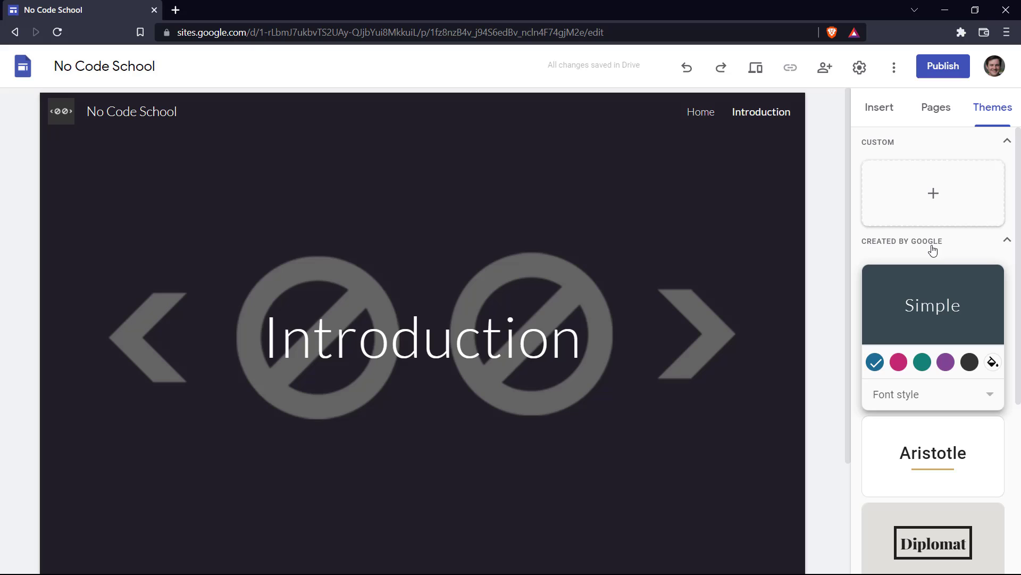
# Step: Set the Introduction page's header type to Title only
pyautogui.click(893, 117)
pyautogui.scroll(-1, 379, 388)
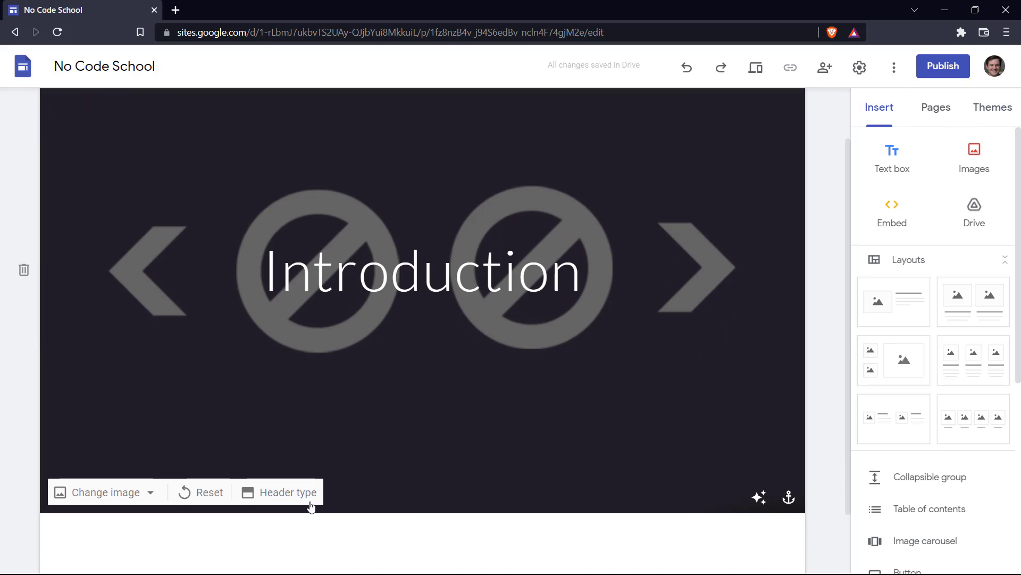
pyautogui.click(296, 494)
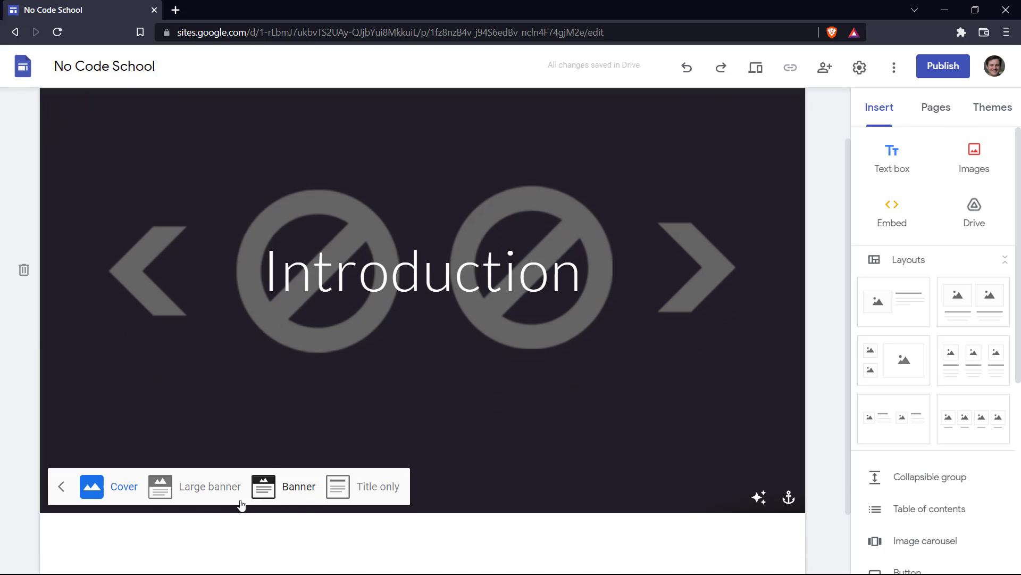
pyautogui.click(338, 486)
# Step: Format the "Introduction" page title in heavy-weight Montserrat and colour it black (#000000)
pyautogui.click(476, 165)
pyautogui.doubleClick(476, 165)
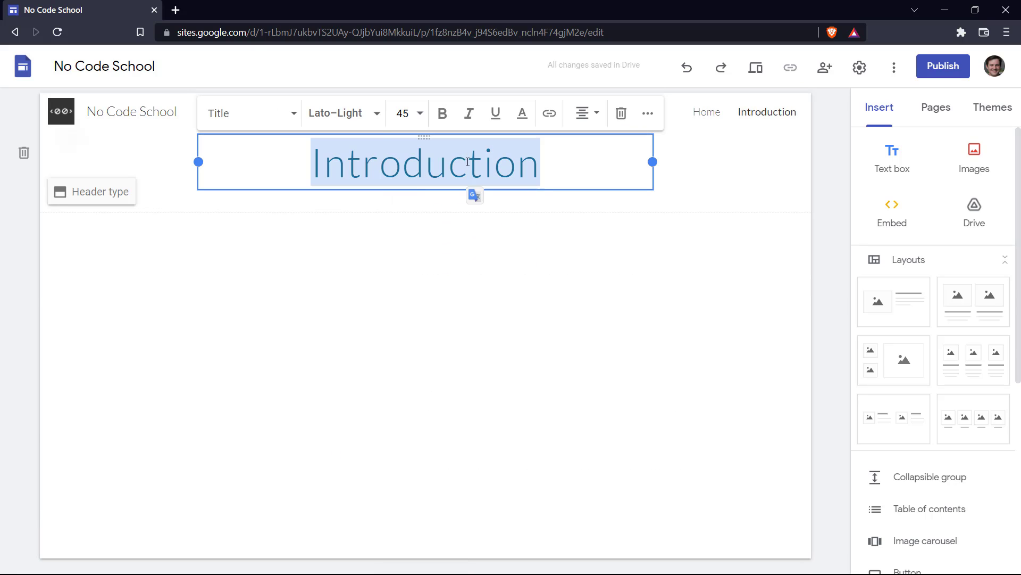
pyautogui.click(360, 122)
pyautogui.click(372, 472)
pyautogui.click(522, 112)
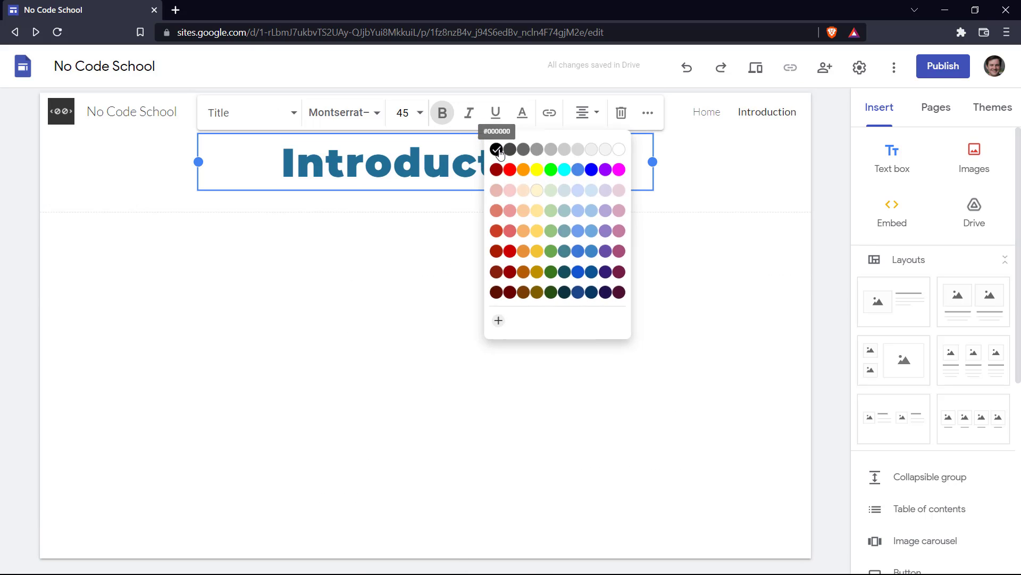
pyautogui.click(499, 146)
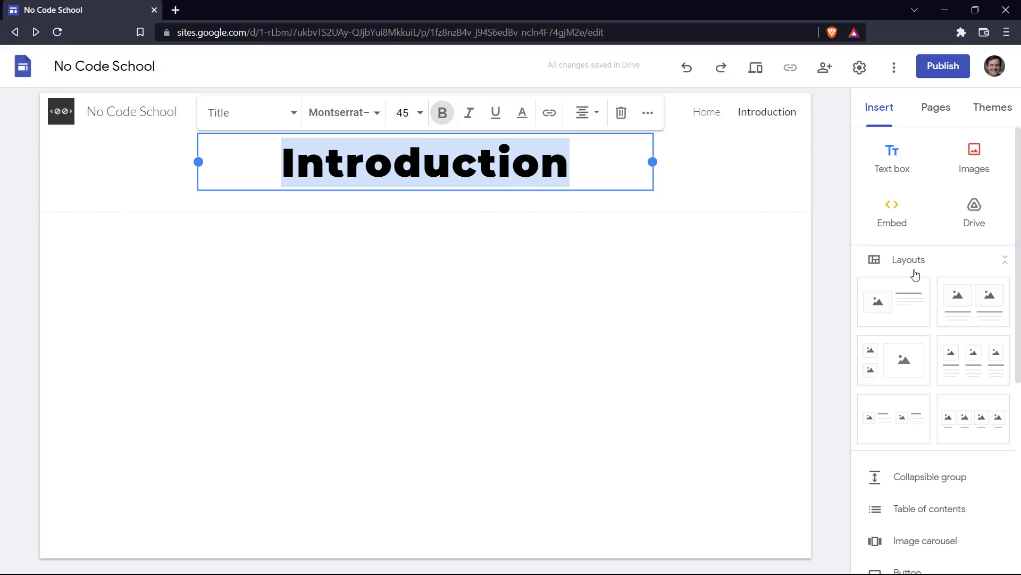
# Step: Insert the layout with one image beside a heading and text below the Introduction title
pyautogui.click(903, 310)
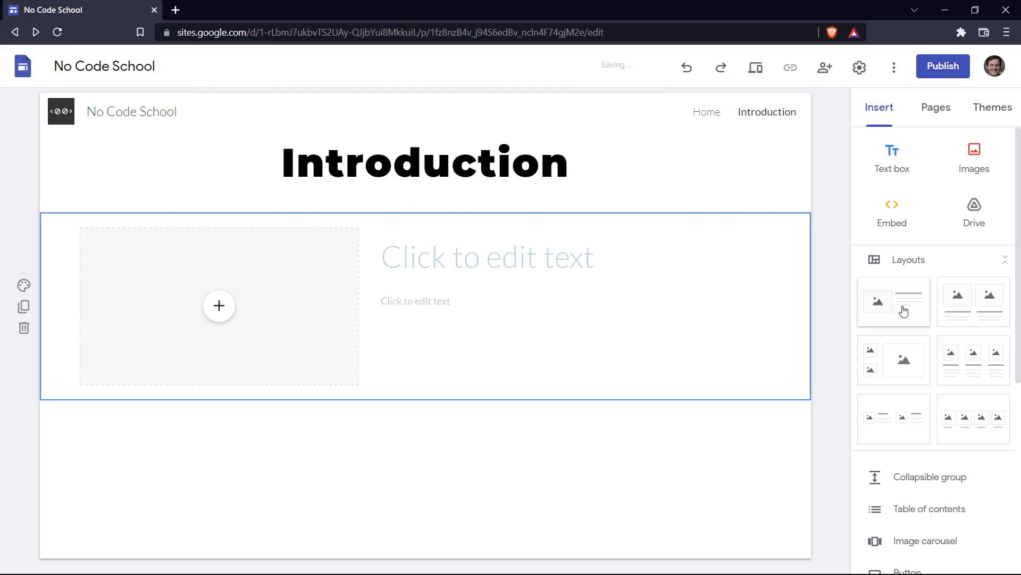
# Step: Enter "About Us" as the heading beside the image placeholder on the Introduction page
pyautogui.click(492, 259)
pyautogui.write('Abo')
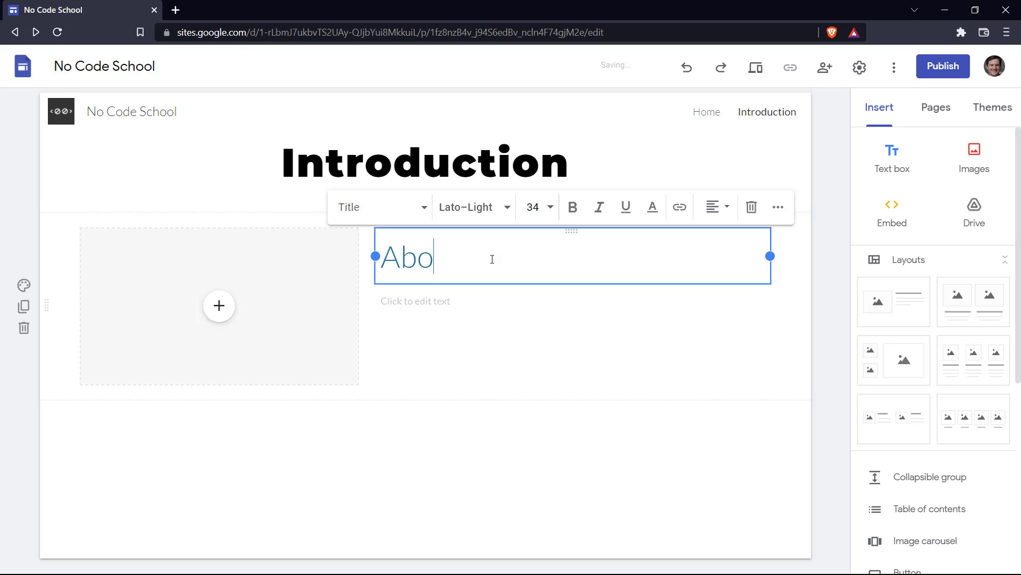
pyautogui.write('ut us')
pyautogui.press('BackSpace')
pyautogui.press('BackSpace')
pyautogui.write('Us')
# Step: Set the font of the whole "About Us" heading to Montserrat
pyautogui.hotkey('ctrl', 'a')
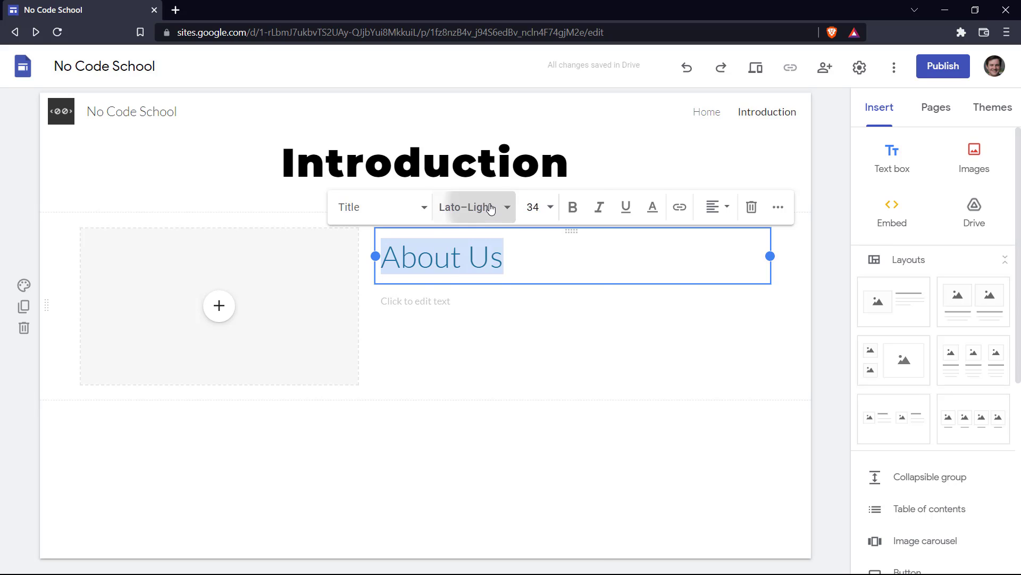
pyautogui.click(474, 207)
pyautogui.click(520, 228)
pyautogui.click(538, 265)
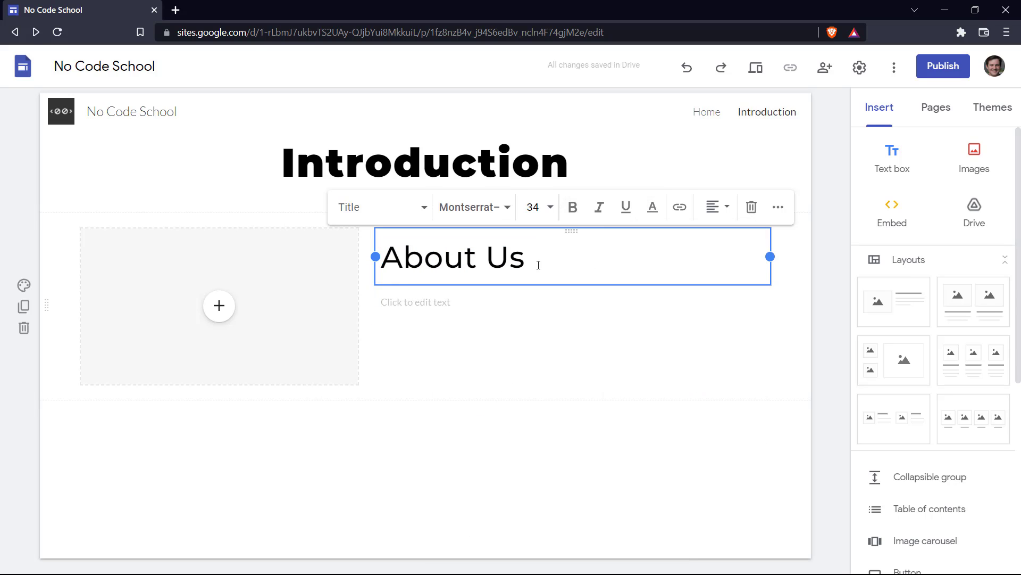
# Step: Fill the text below "About Us" with a description of No Code School educating students and entrepreneurs about No Code tools, and change its font
pyautogui.click(515, 303)
pyautogui.write('No Code School is a channel targeted at students and entrepreneurs aiming to educate them about various No Code tools and thus help them improve their workflow in their everyday professional lives!')
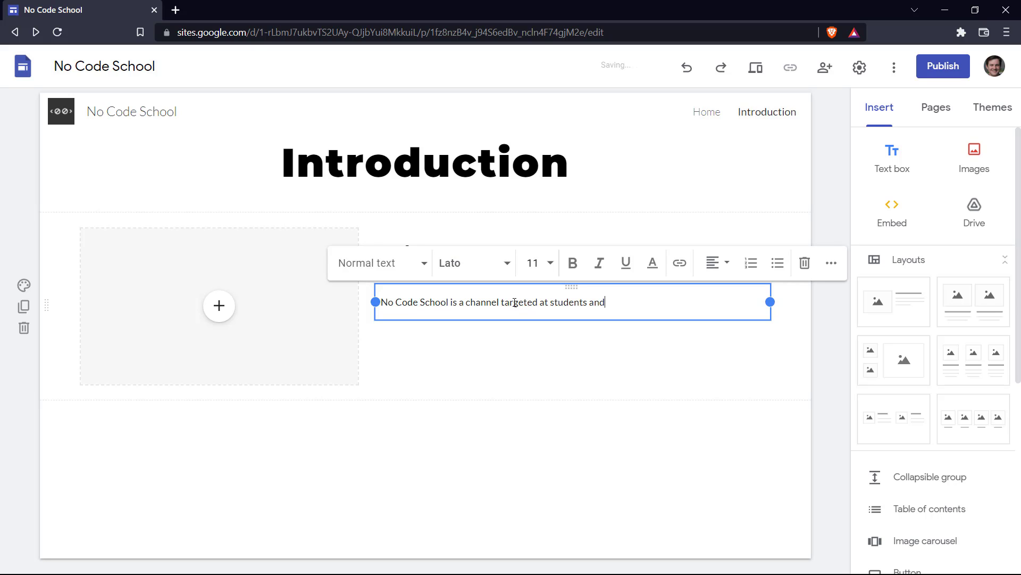
pyautogui.hotkey('ctrl', 'a')
pyautogui.click(473, 263)
pyautogui.click(484, 303)
pyautogui.click(630, 413)
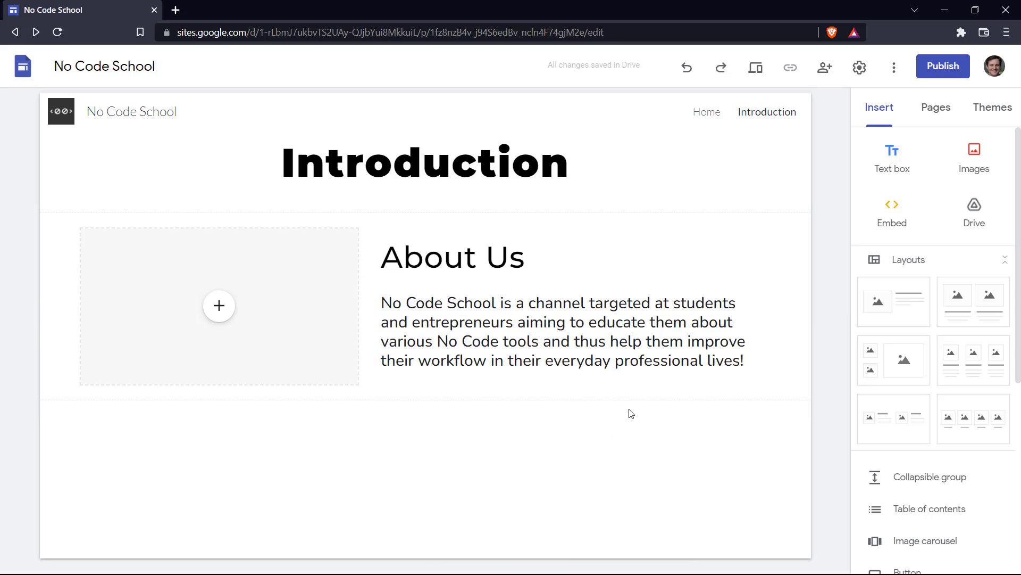
# Step: Upload nocode-white.png into the image placeholder beside the "About Us" text
pyautogui.click(223, 313)
pyautogui.click(235, 349)
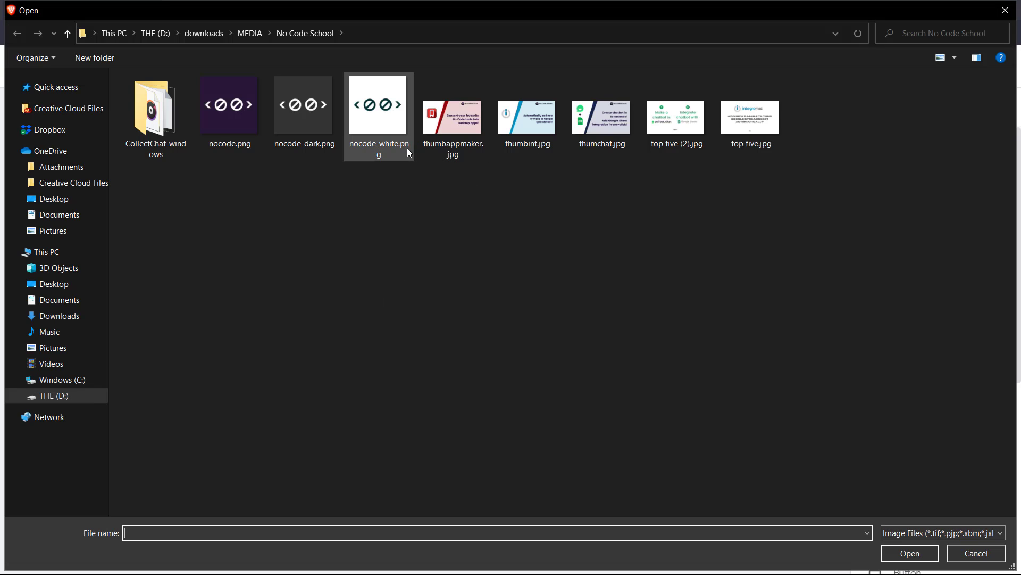
pyautogui.doubleClick(397, 134)
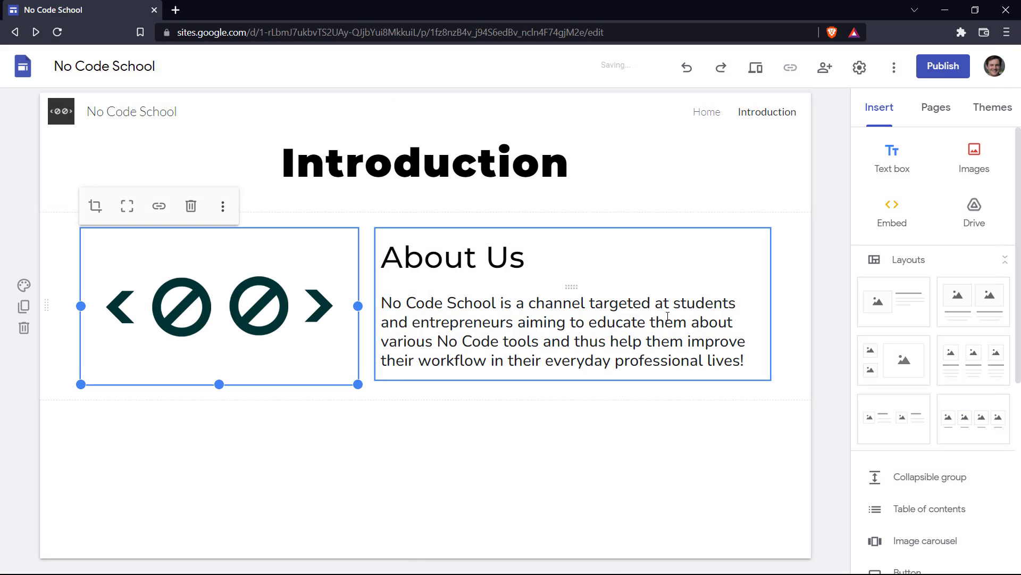
pyautogui.click(703, 218)
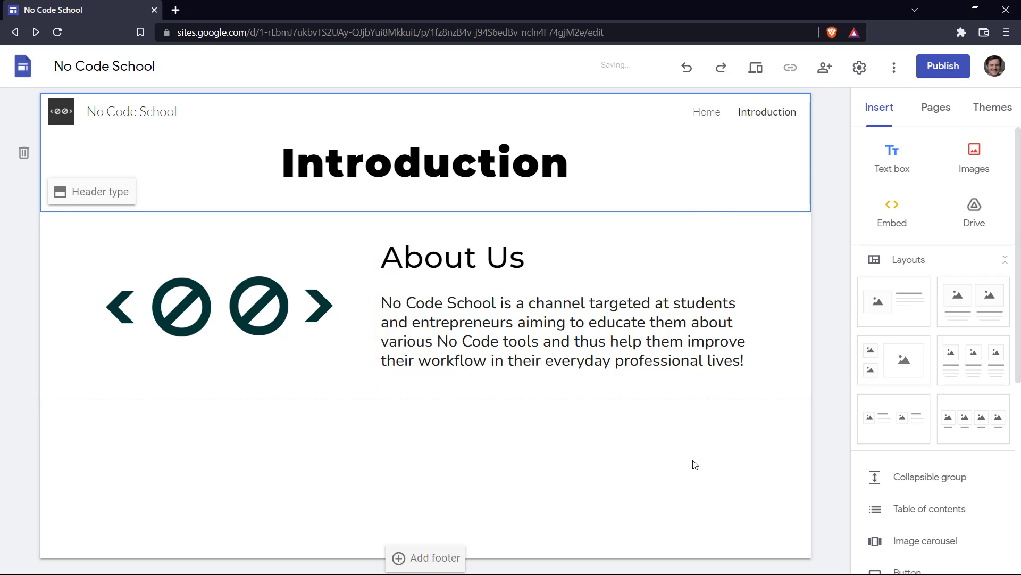
# Step: Add a new page named "Our Work" to the site
pyautogui.click(920, 110)
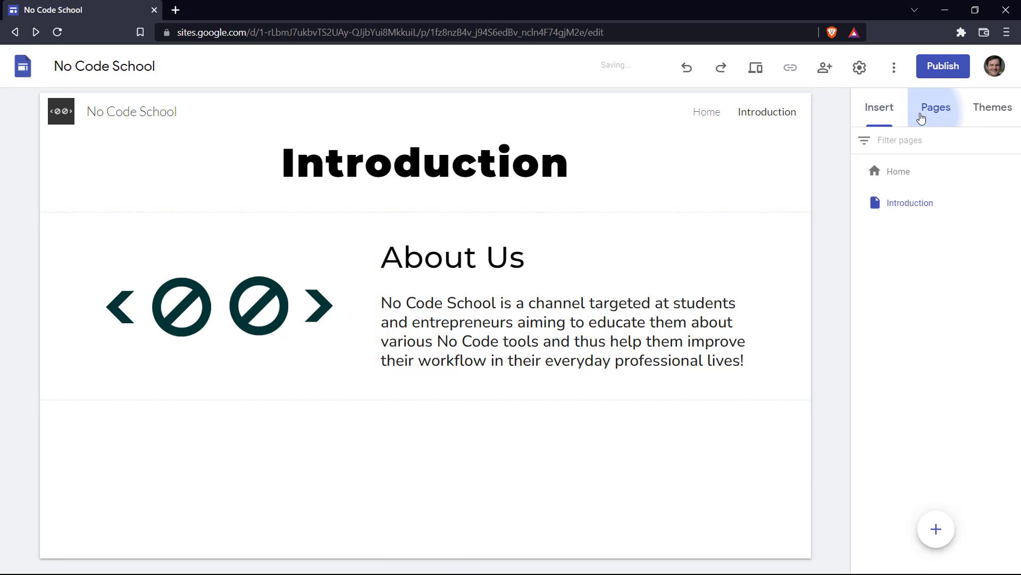
pyautogui.click(942, 529)
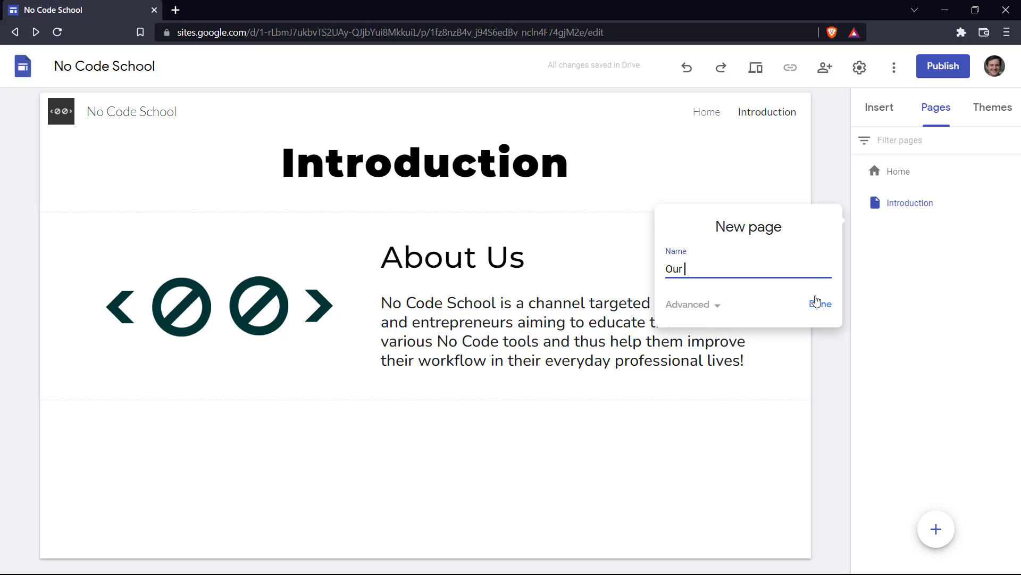
pyautogui.click(817, 301)
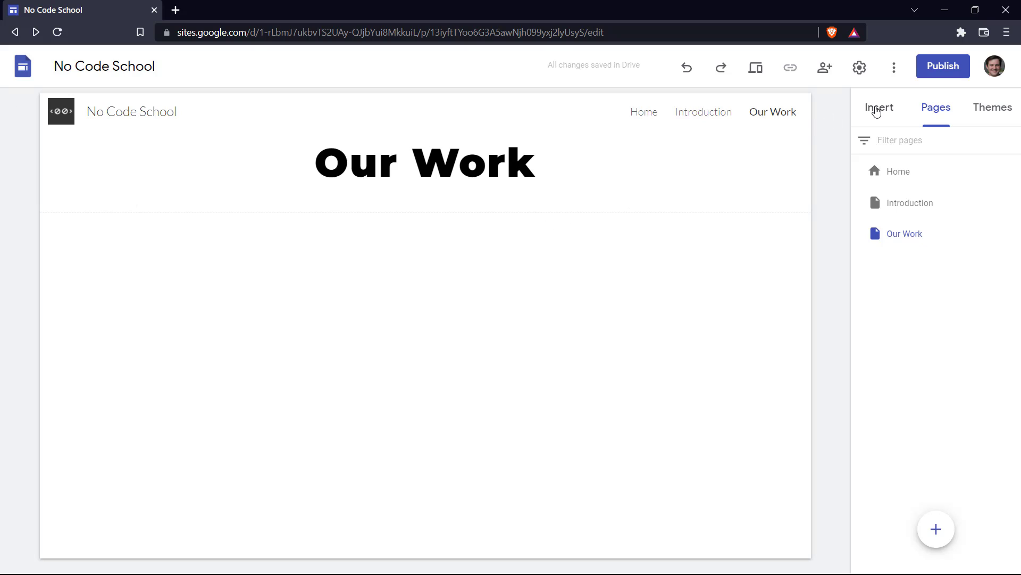
# Step: Search YouTube for "no code school" and insert the "10 Basic Tips for Google Sheets" video on the Our Work page
pyautogui.click(877, 110)
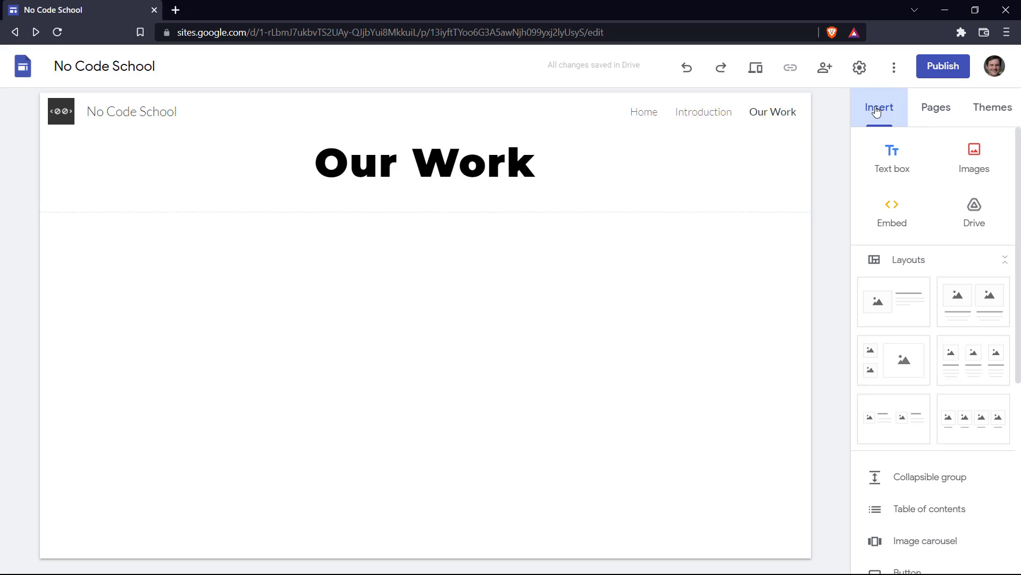
pyautogui.scroll(-5, 926, 373)
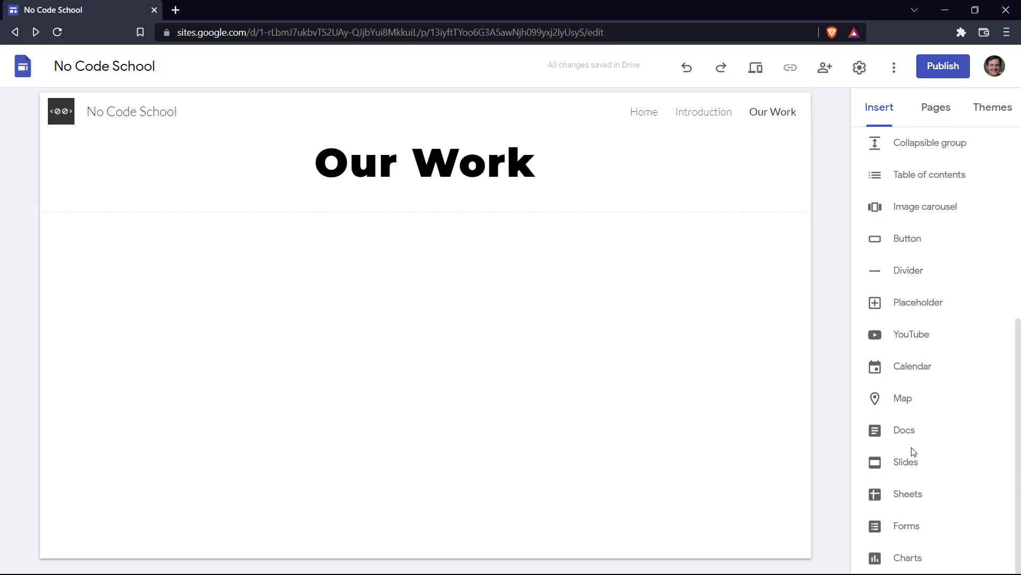
pyautogui.scroll(1, 905, 296)
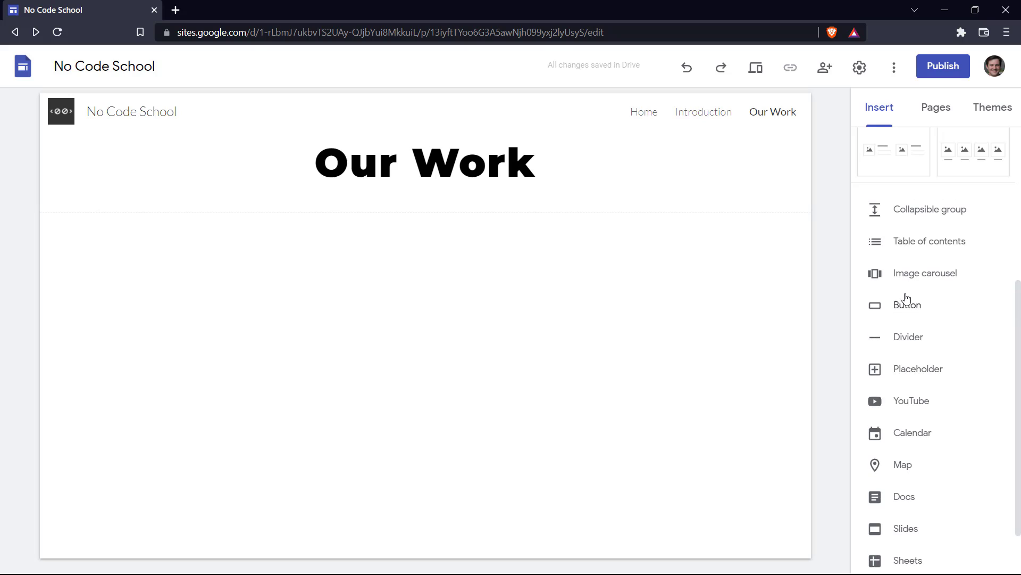
pyautogui.scroll(-1, 913, 319)
pyautogui.click(919, 336)
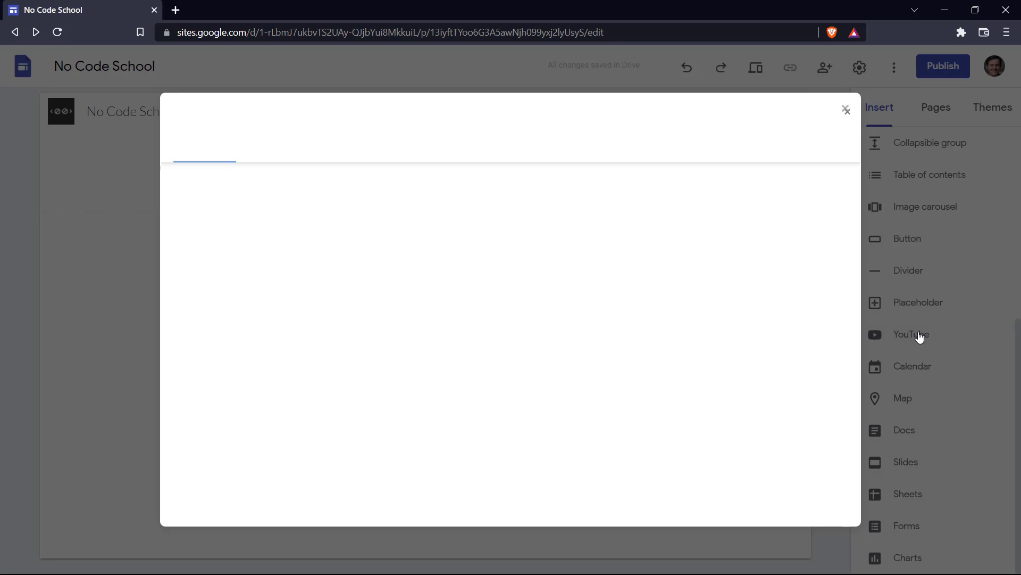
pyautogui.write('no code school')
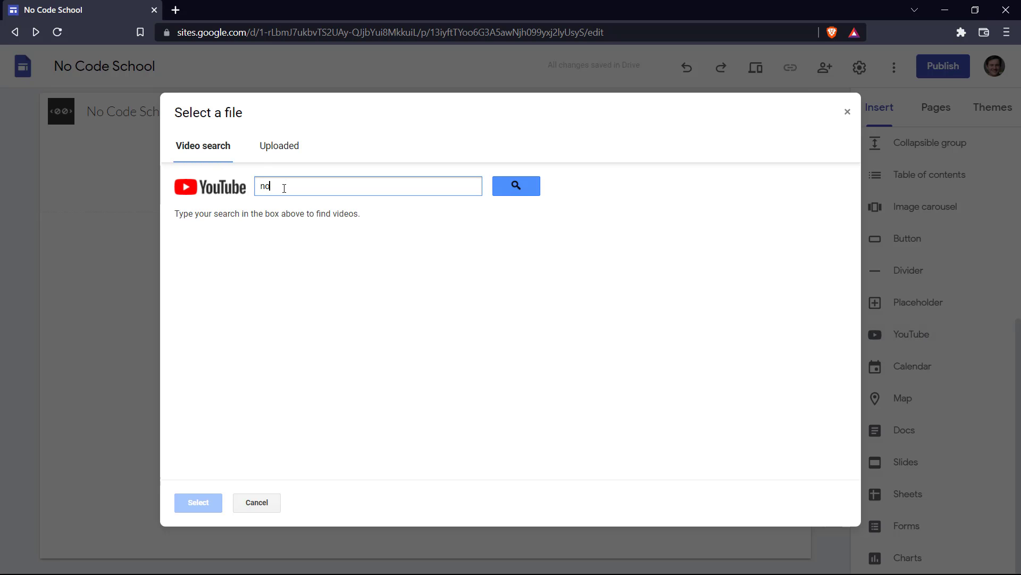
pyautogui.click(515, 186)
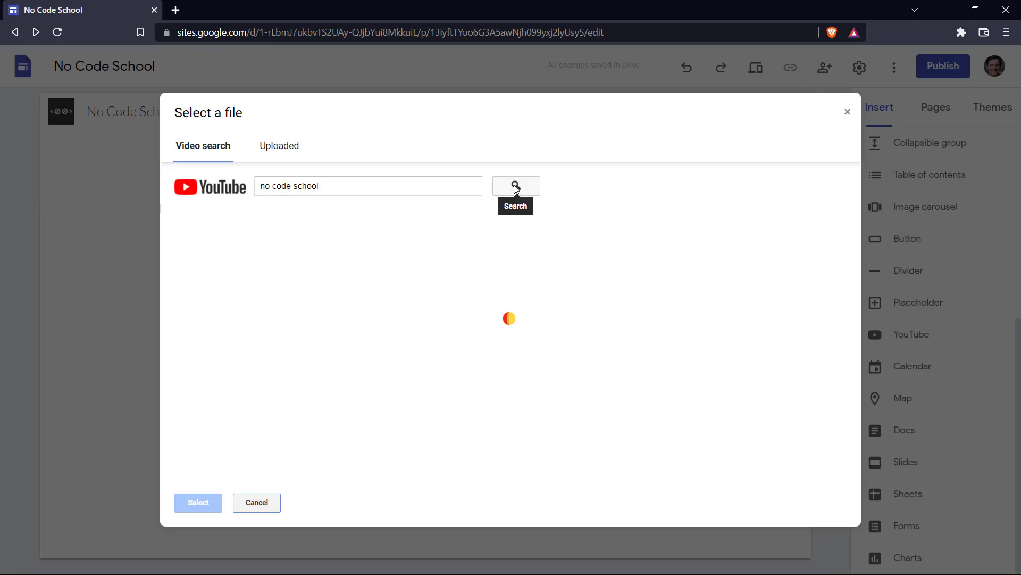
pyautogui.doubleClick(404, 260)
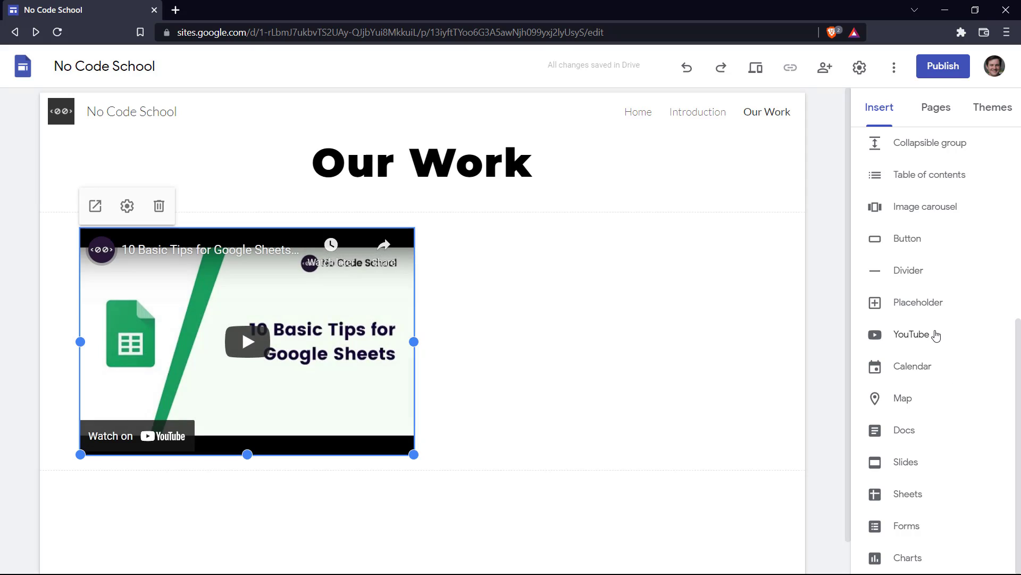
# Step: Insert the "Notion Shortcuts you should know!" YouTube video and place it to the right of the Google Sheets video
pyautogui.click(935, 335)
pyautogui.doubleClick(369, 309)
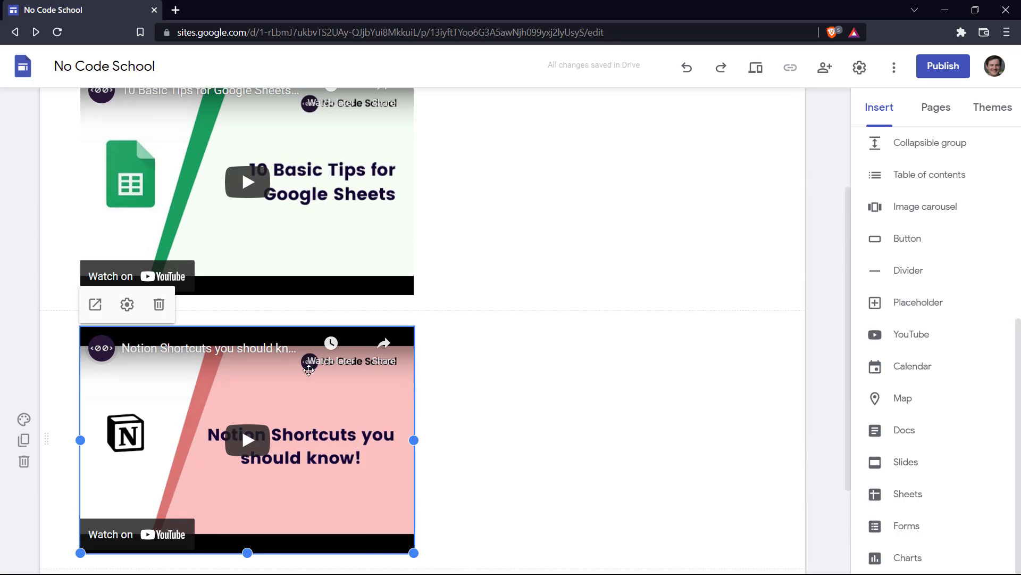
pyautogui.moveTo(394, 373); pyautogui.dragTo(519, 377)
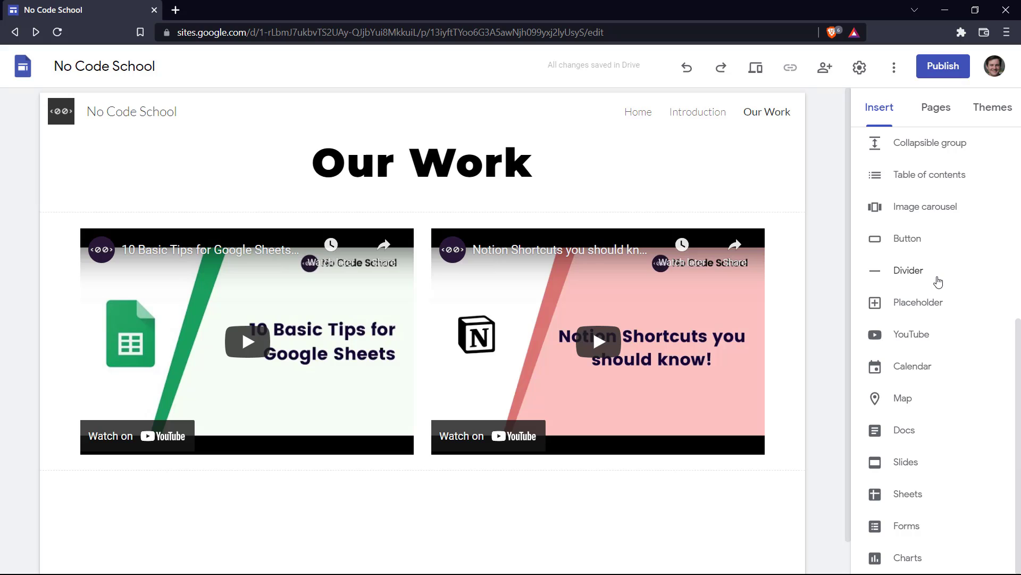
# Step: Review the Home, Introduction and Our Work pages in the editor through the site navigation
pyautogui.scroll(5, 938, 282)
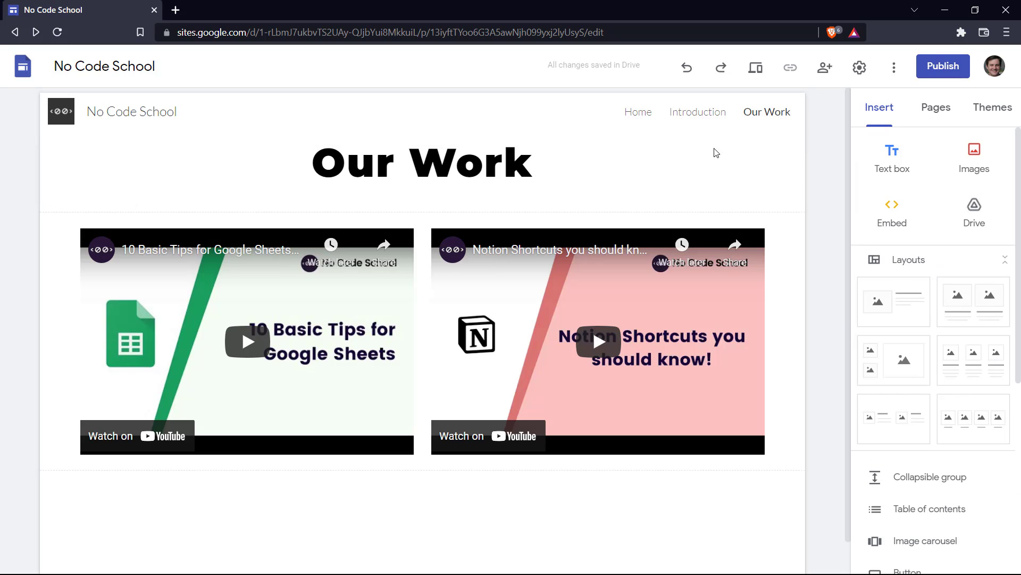
pyautogui.click(634, 119)
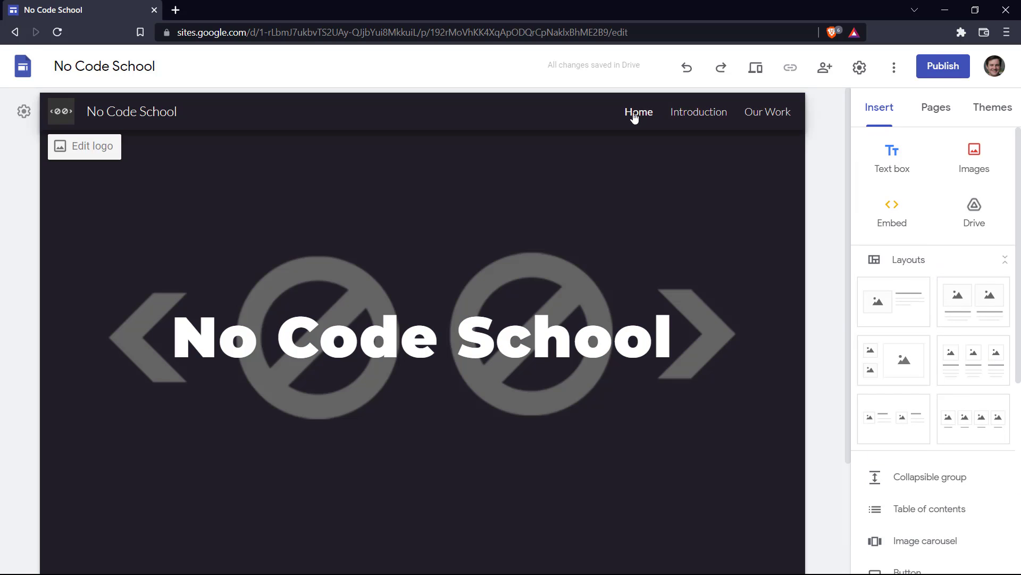
pyautogui.click(715, 118)
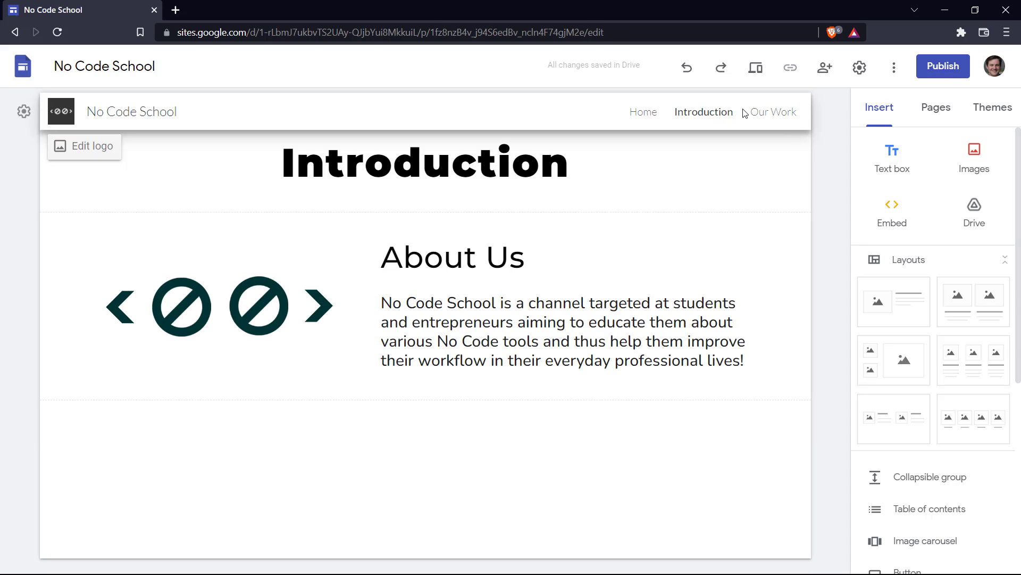
pyautogui.click(761, 113)
pyautogui.click(645, 113)
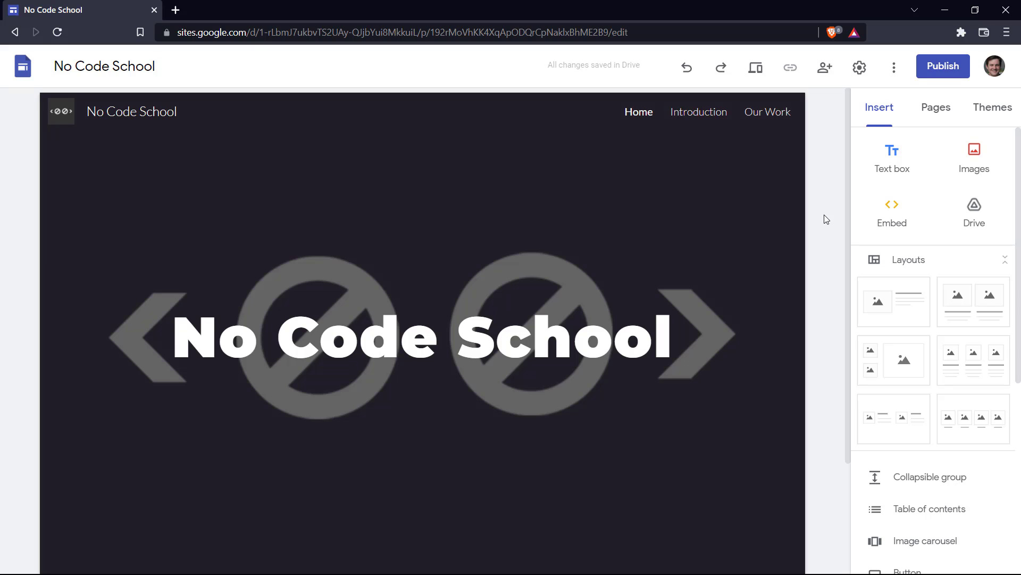
# Step: Publish the site to the web with the address no-code-school
pyautogui.click(943, 67)
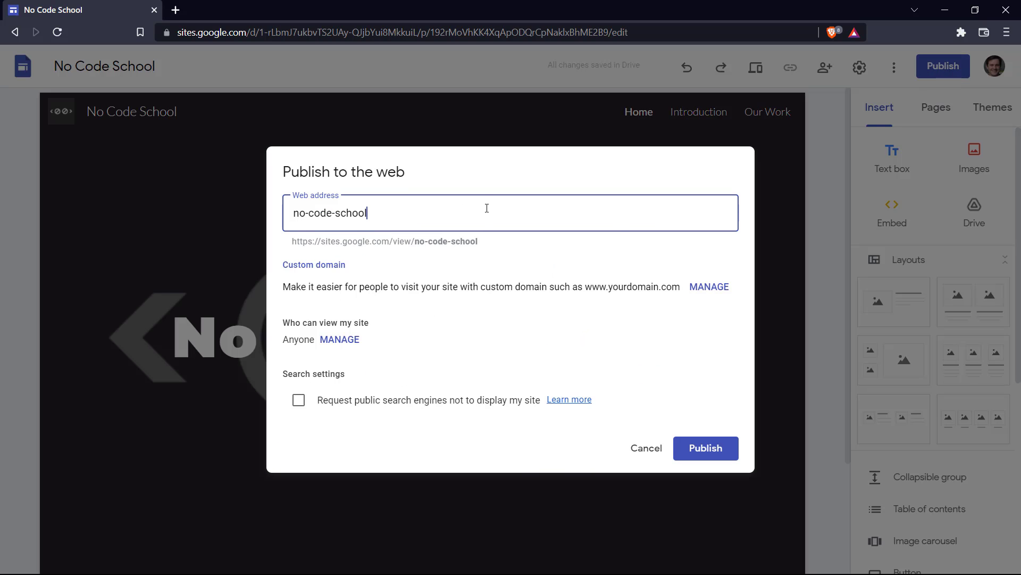
pyautogui.moveTo(322, 240); pyautogui.dragTo(383, 276)
pyautogui.click(381, 226)
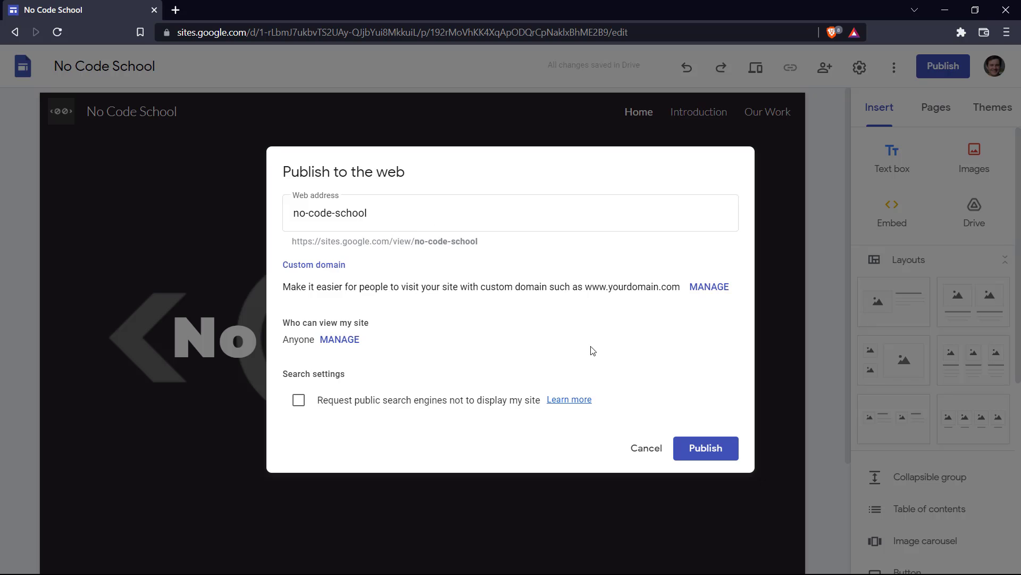
pyautogui.click(692, 447)
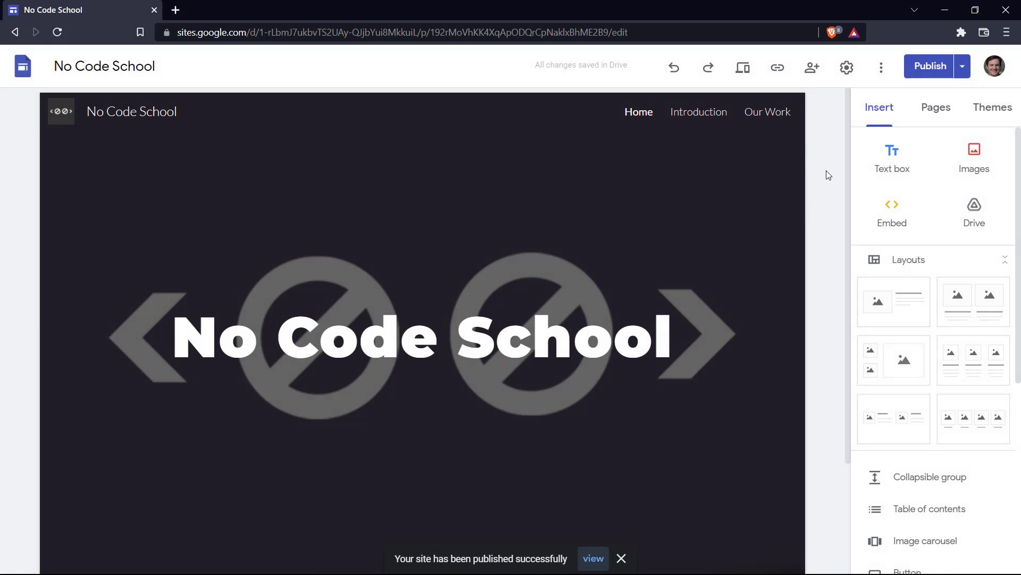
# Step: View the published site, check its Introduction and Our Work pages, and return to the editor
pyautogui.click(962, 66)
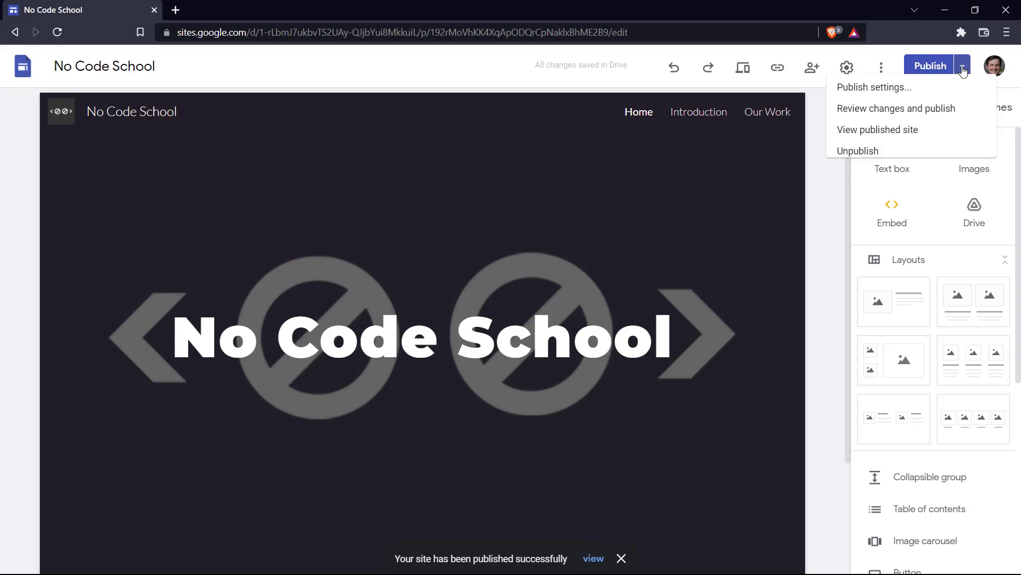
pyautogui.click(880, 138)
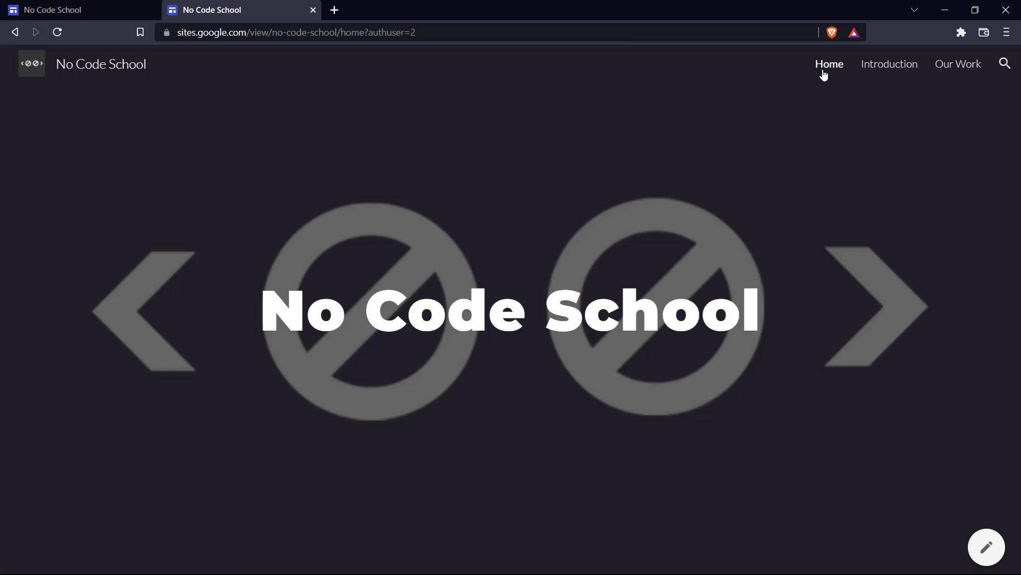
pyautogui.click(904, 71)
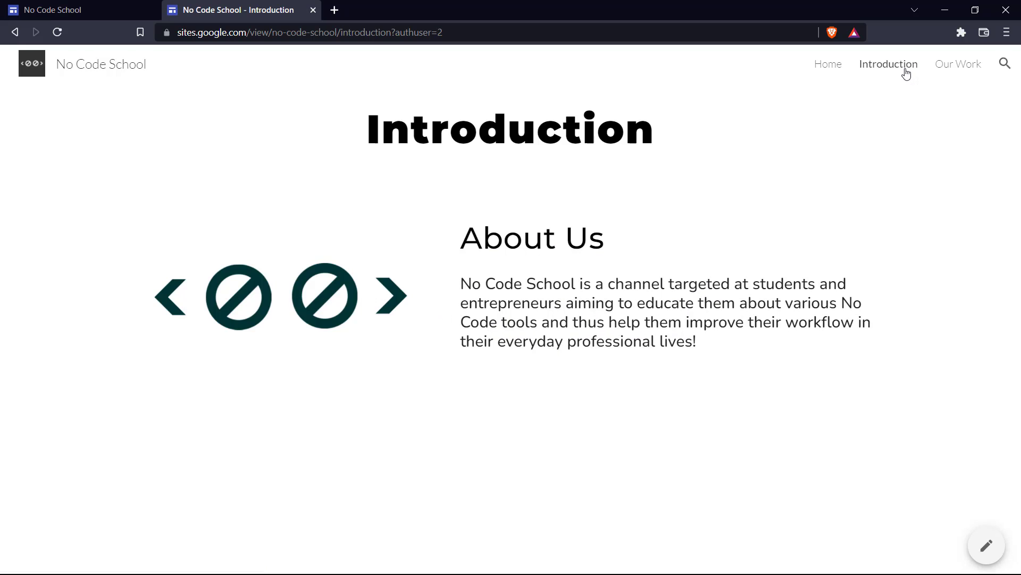
pyautogui.click(960, 65)
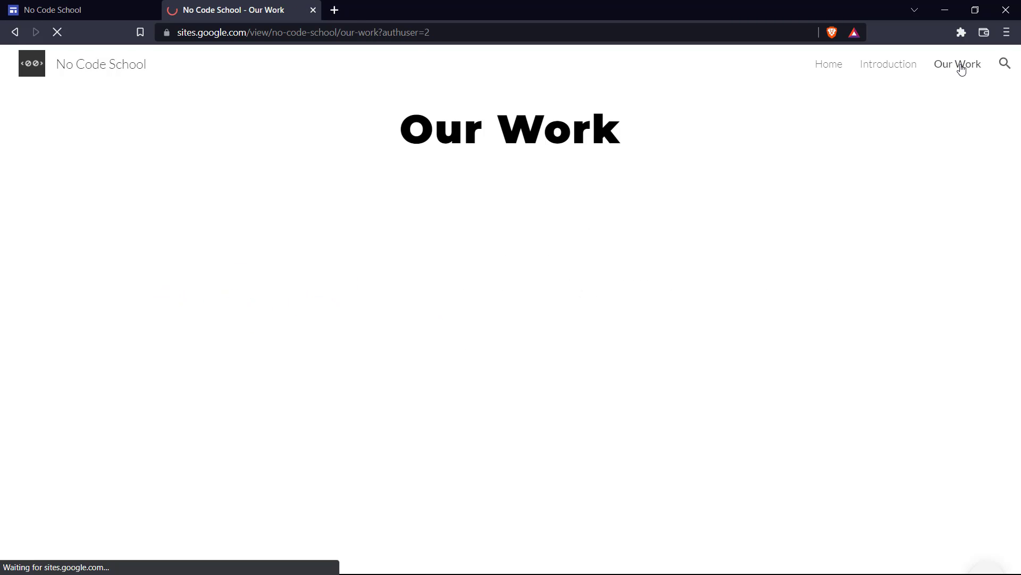
pyautogui.click(313, 9)
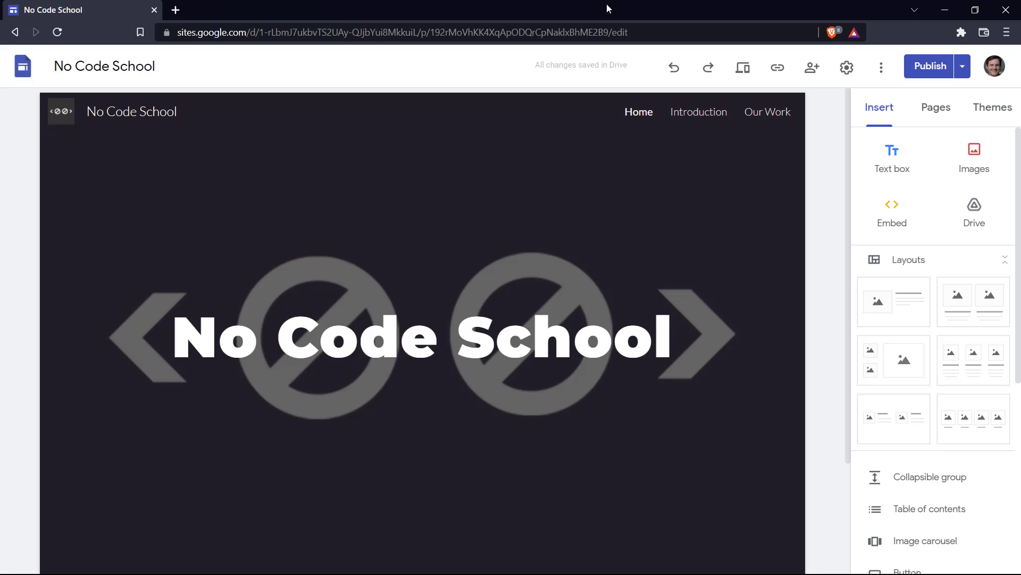
# Step: Open the custom domain management from the site's publish settings
pyautogui.click(963, 68)
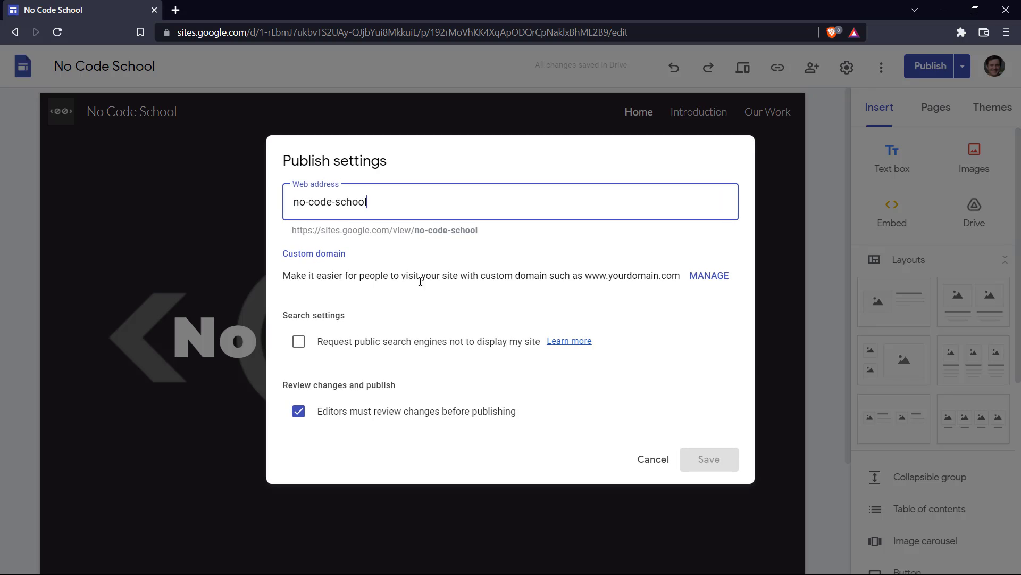
pyautogui.moveTo(276, 257); pyautogui.dragTo(353, 254)
pyautogui.click(406, 251)
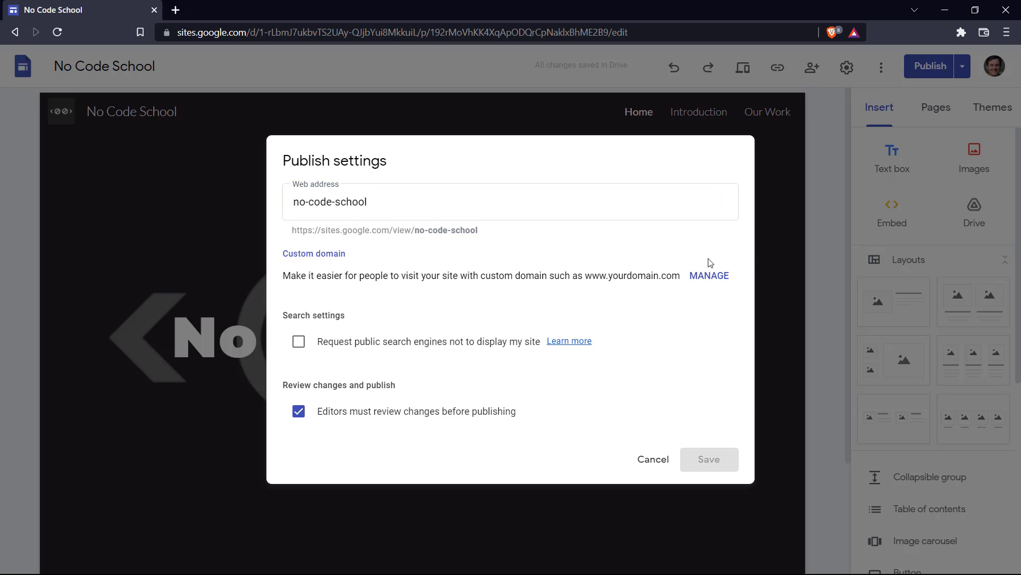
pyautogui.click(710, 275)
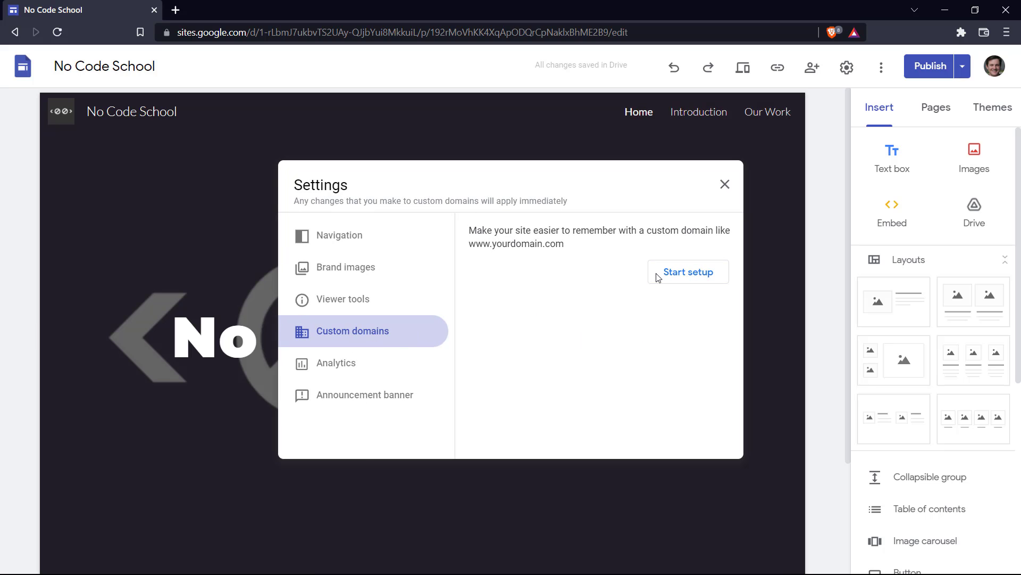
pyautogui.click(693, 275)
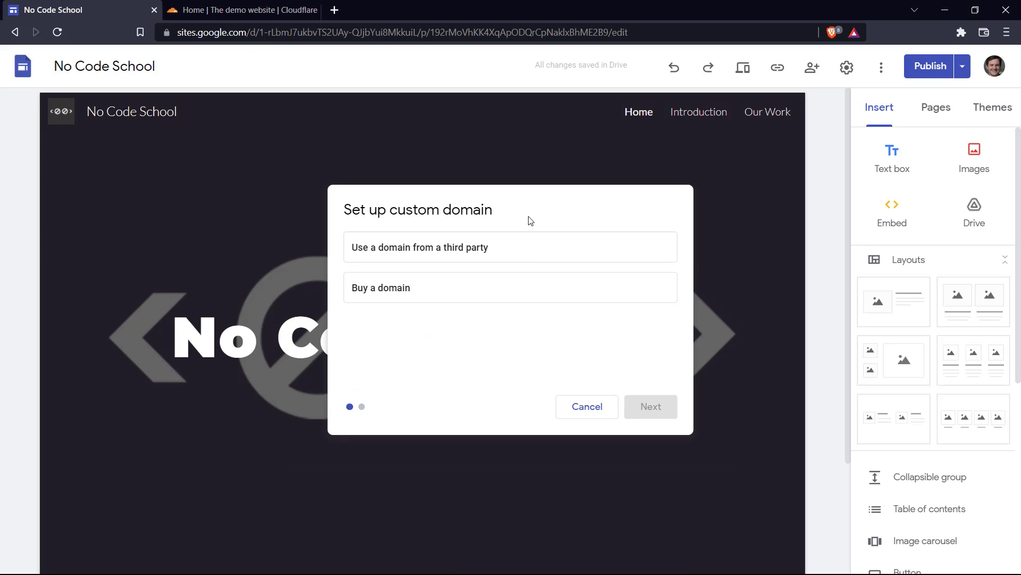
pyautogui.click(290, 8)
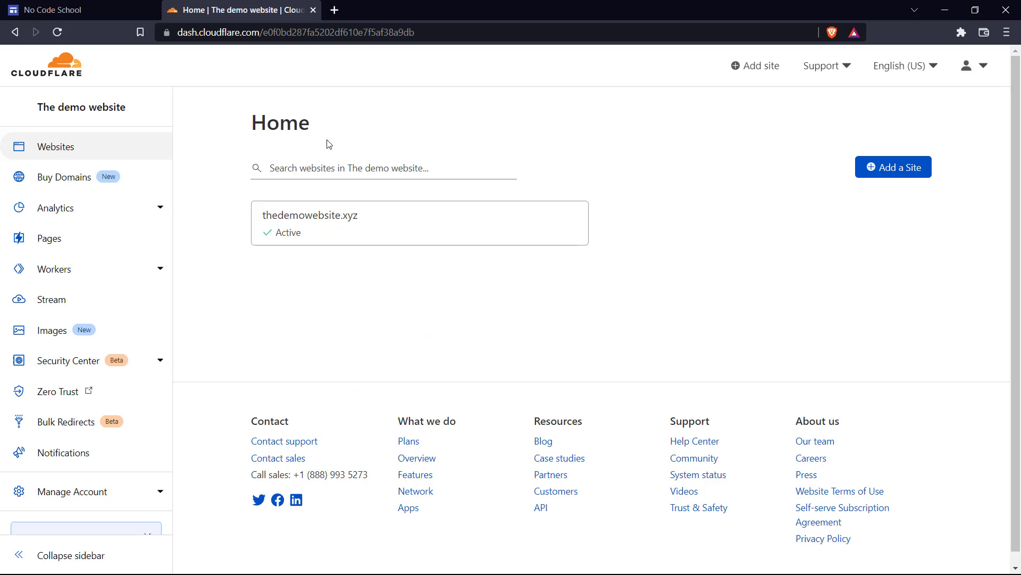
pyautogui.click(61, 6)
pyautogui.click(410, 260)
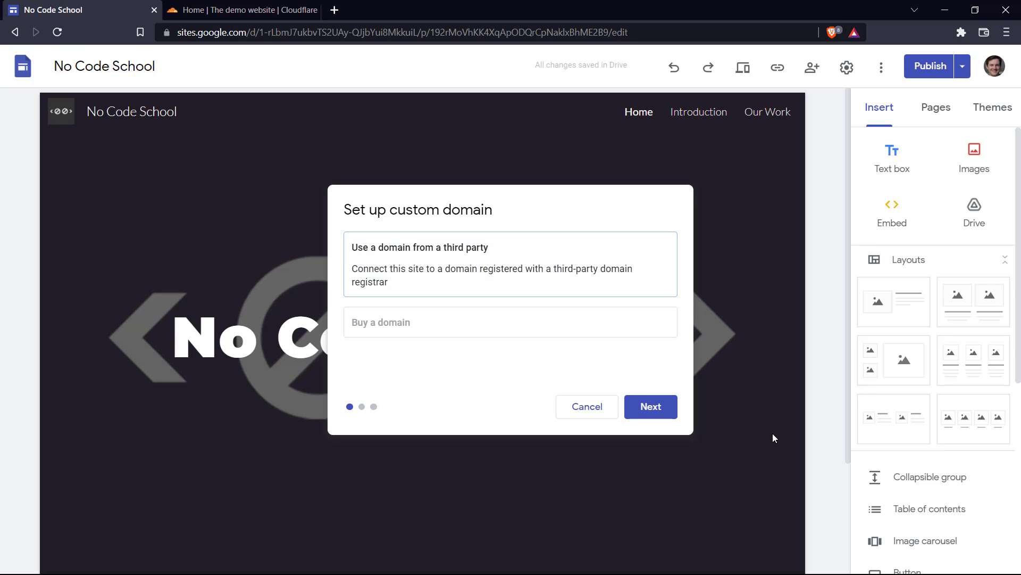
pyautogui.click(663, 410)
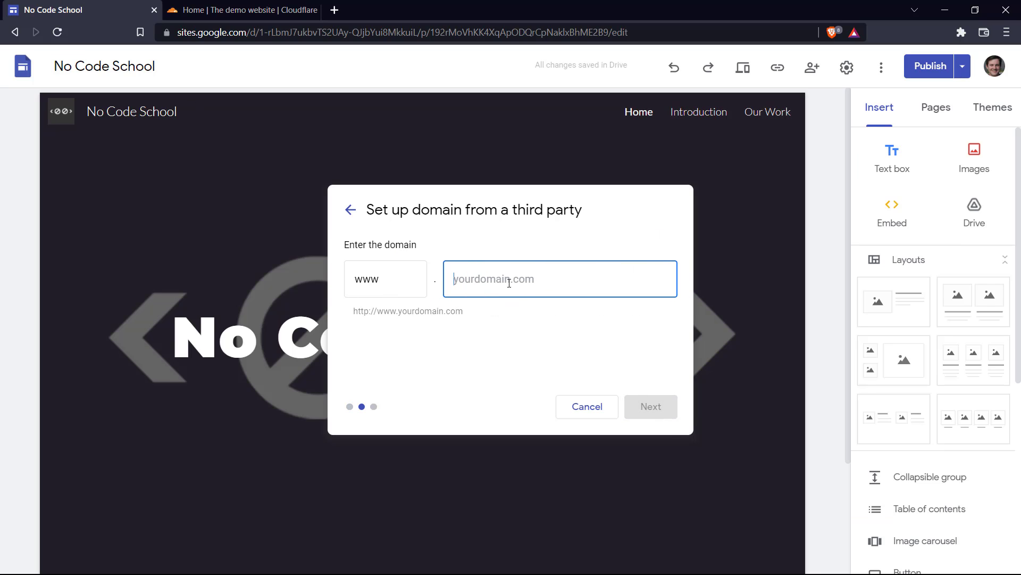
pyautogui.write('thedemowebsite.x')
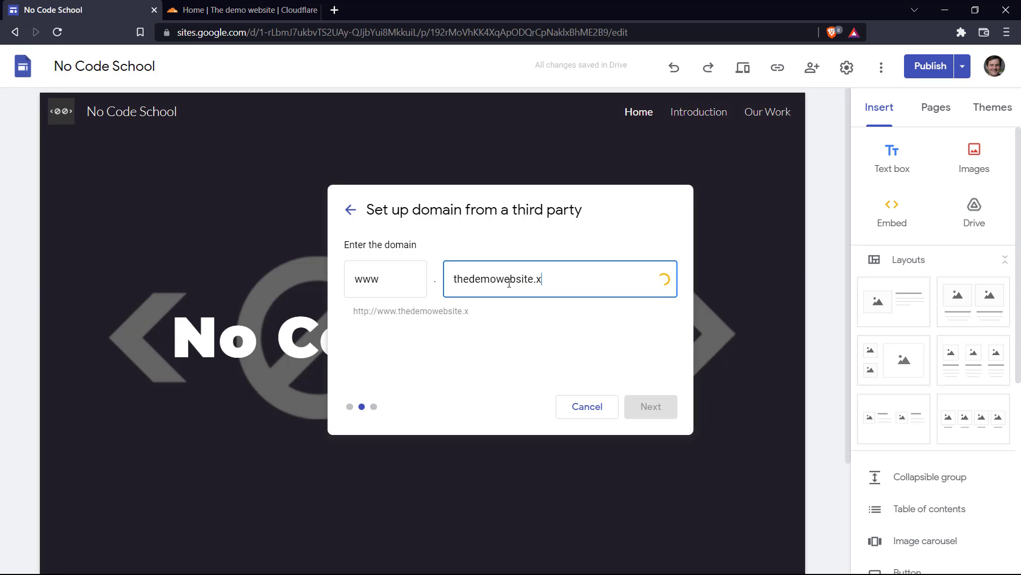
pyautogui.write('yz')
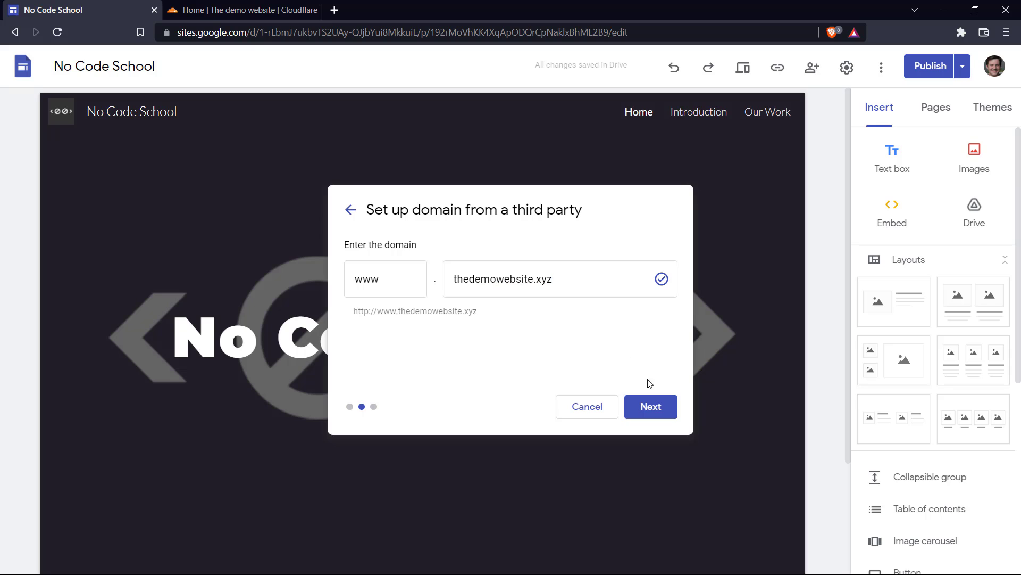
pyautogui.click(651, 406)
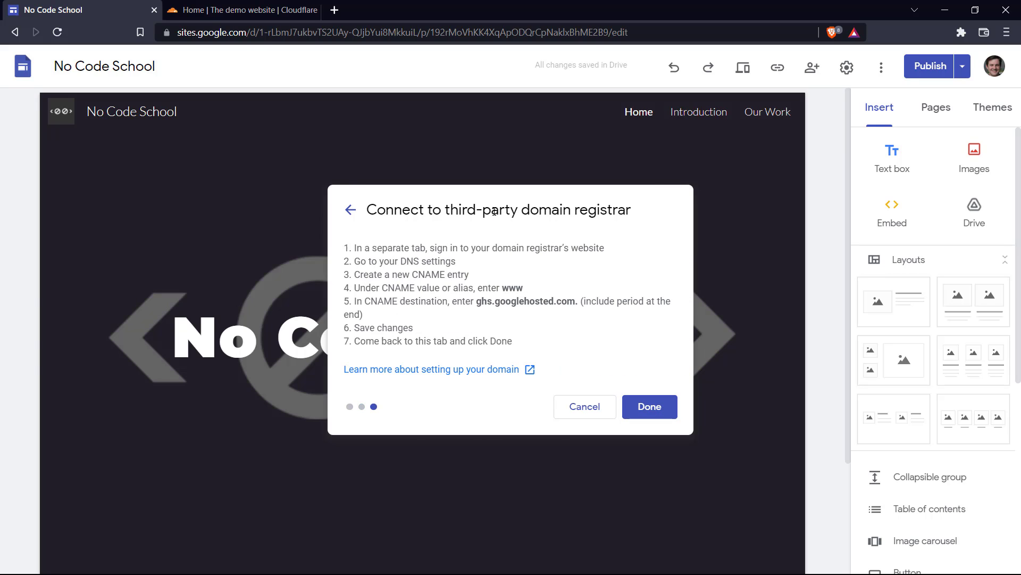
# Step: Switch to Cloudflare and open the DNS settings of thedemowebsite.xyz
pyautogui.moveTo(430, 248); pyautogui.dragTo(573, 248)
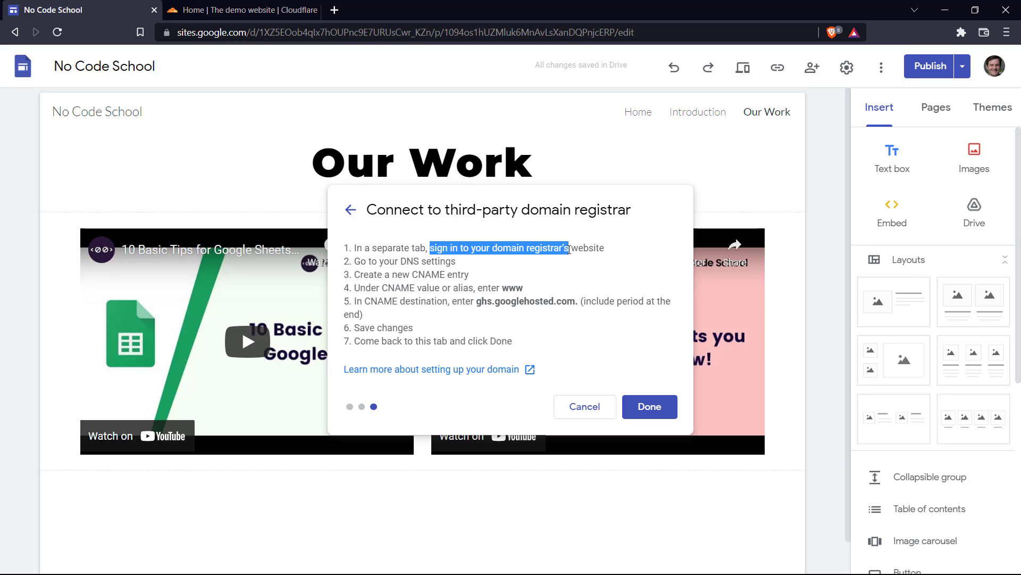
pyautogui.click(556, 249)
pyautogui.click(264, 8)
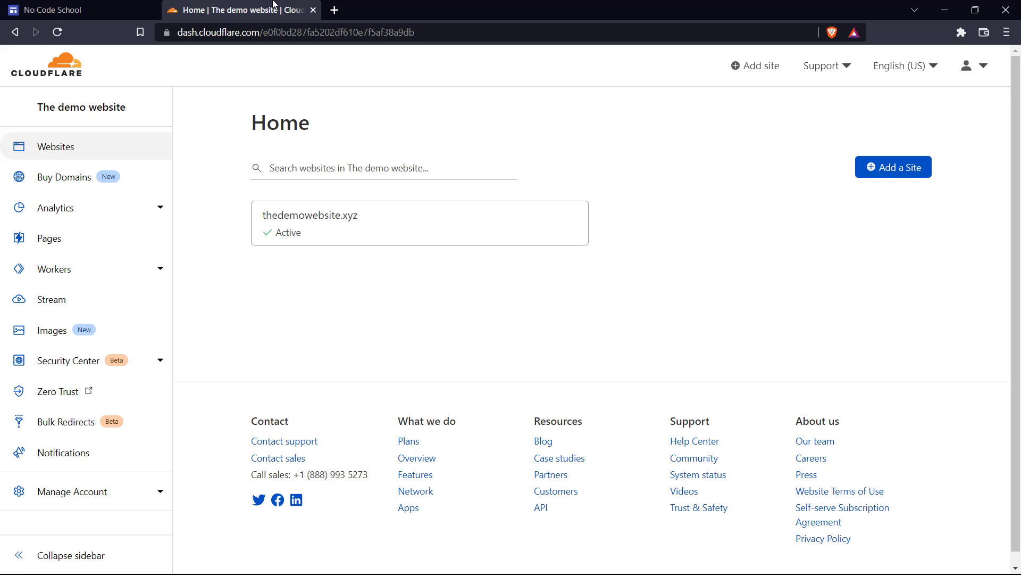
pyautogui.click(320, 215)
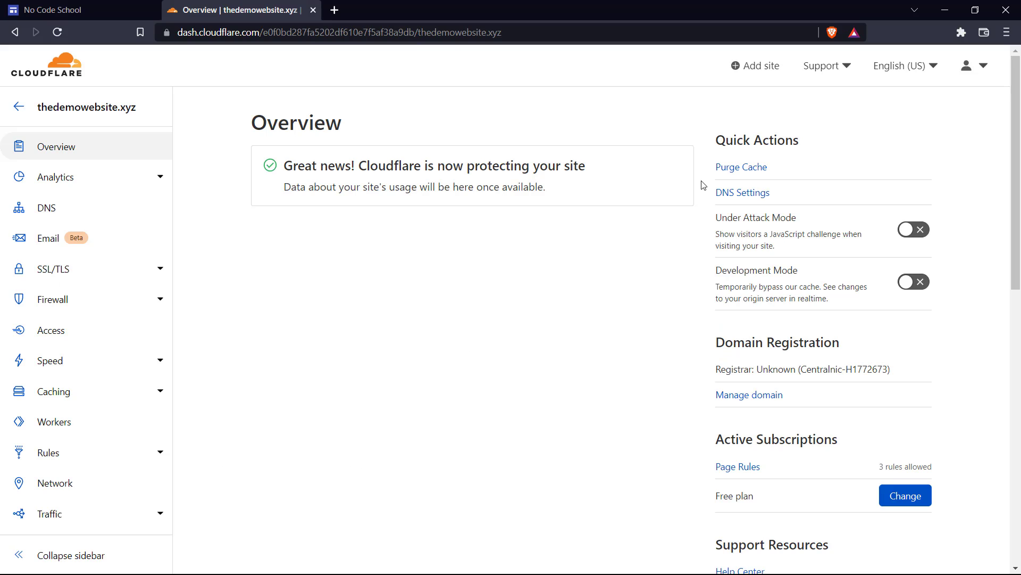
pyautogui.click(742, 195)
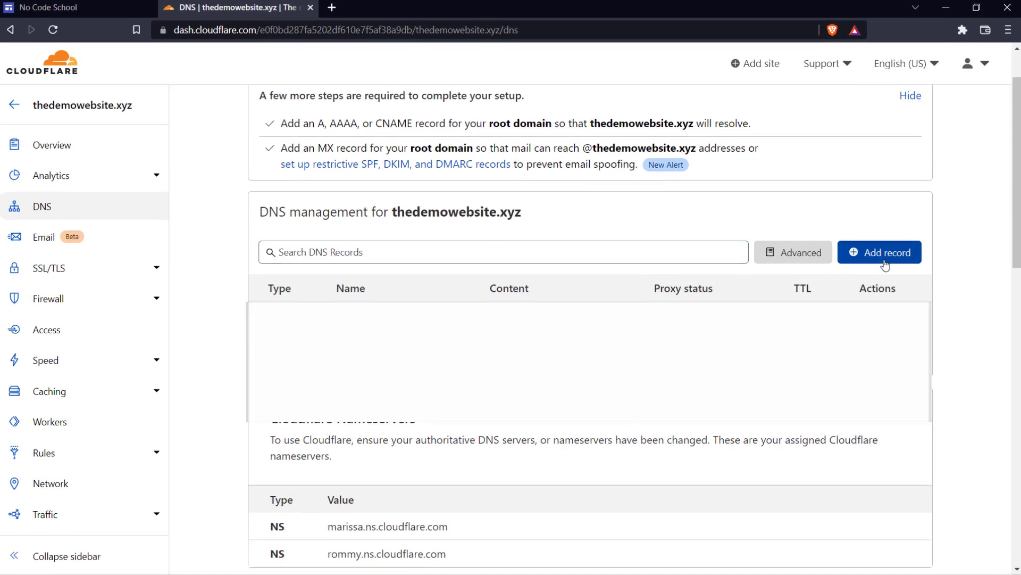
pyautogui.click(885, 264)
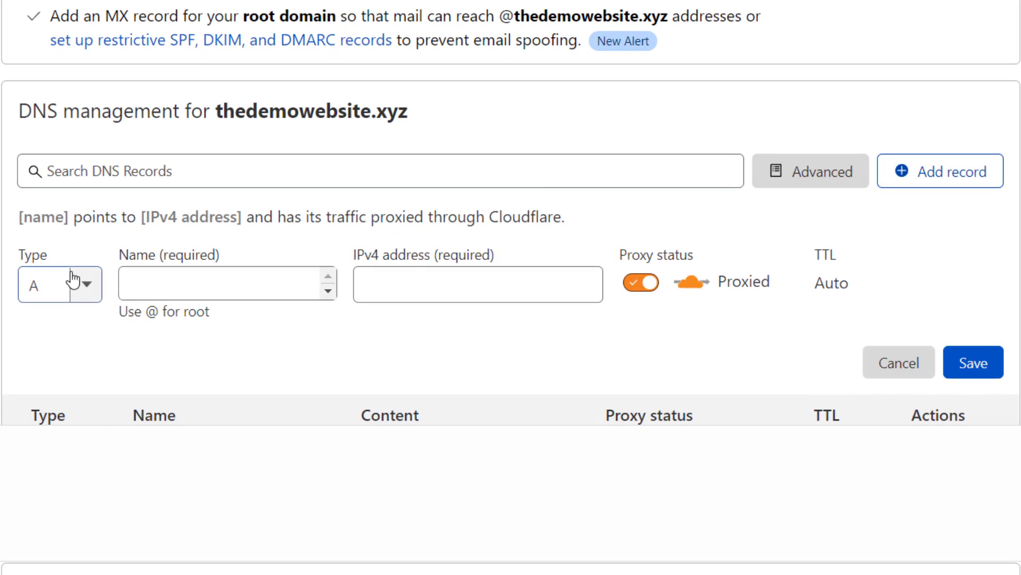
pyautogui.click(73, 279)
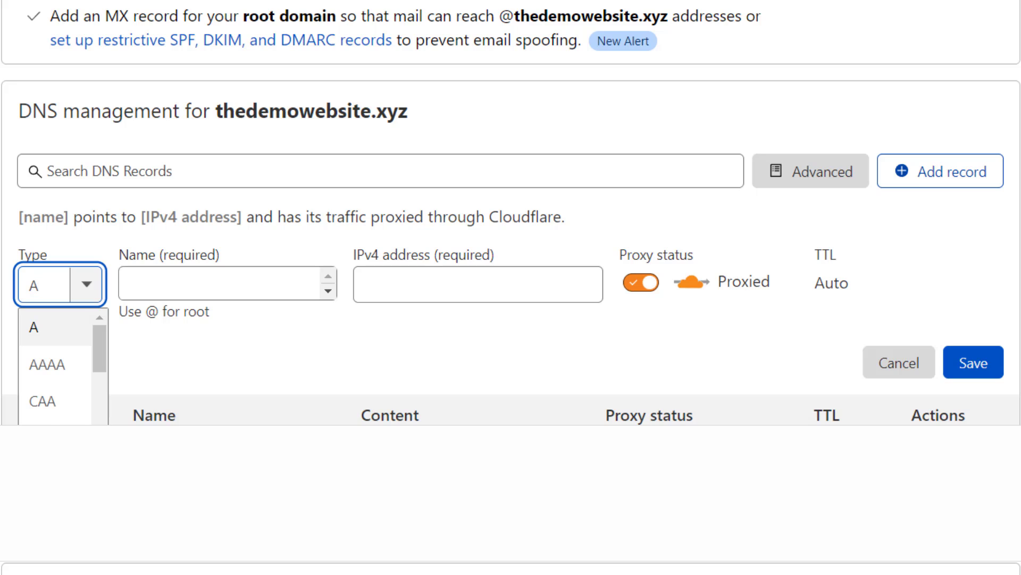
pyautogui.write('CNAME')
pyautogui.press('Return')
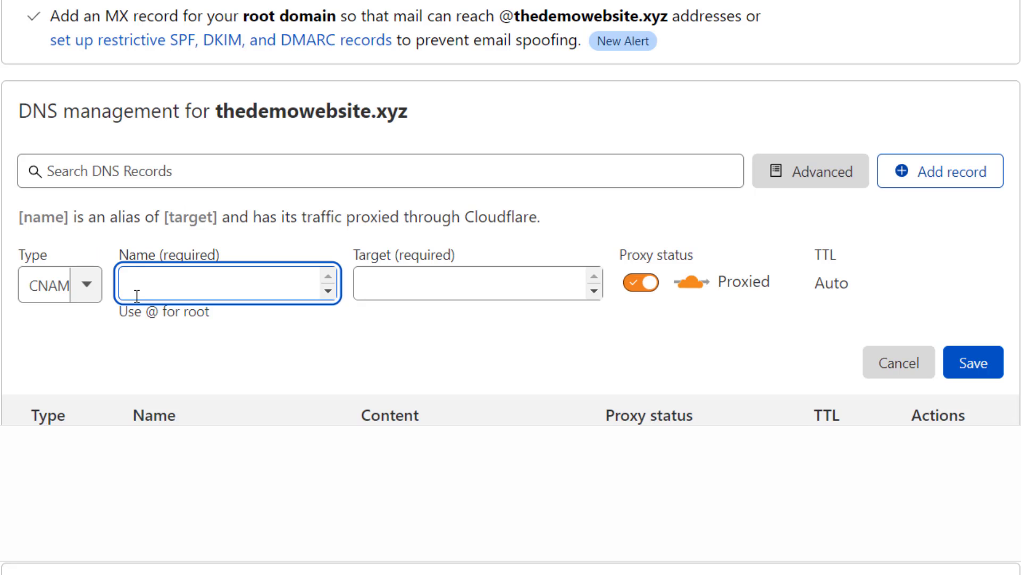
pyautogui.write('www')
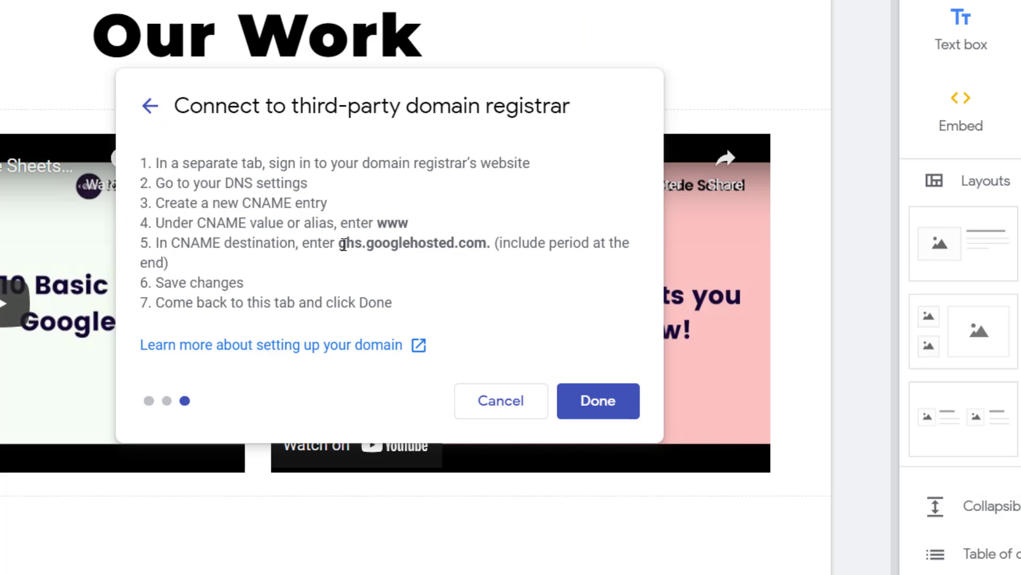
# Step: Copy ghs.googlehosted.com. from the Google Sites instructions into the CNAME record's target, toggle its proxy status and save the record
pyautogui.moveTo(343, 244); pyautogui.dragTo(486, 245)
pyautogui.rightClick(472, 245)
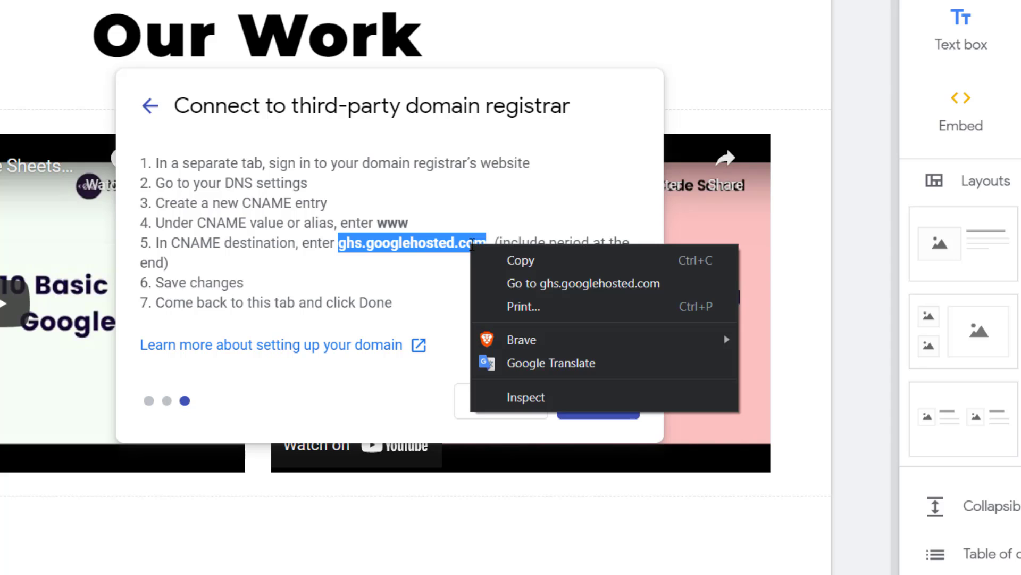
pyautogui.click(519, 262)
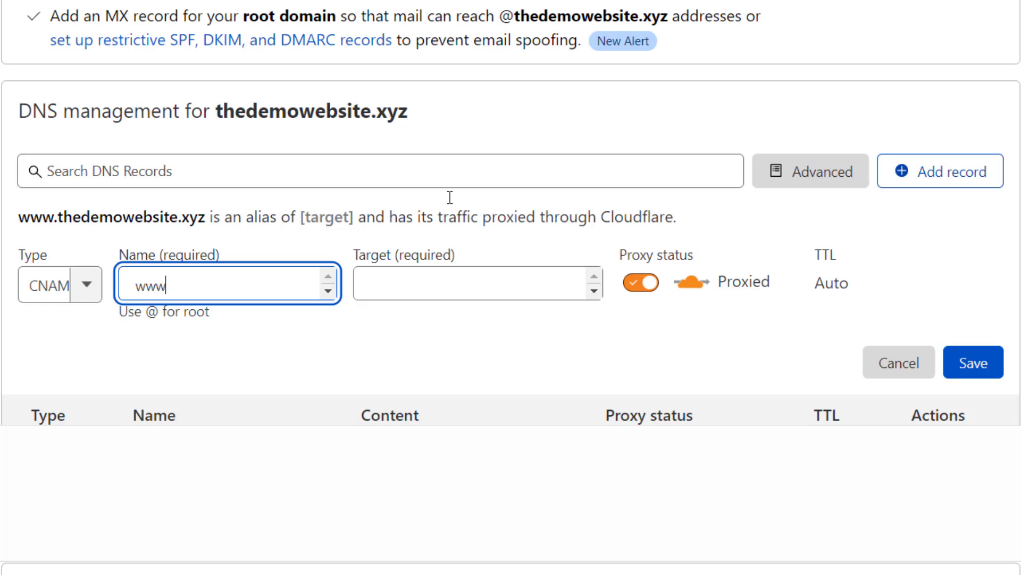
pyautogui.rightClick(424, 277)
pyautogui.click(455, 420)
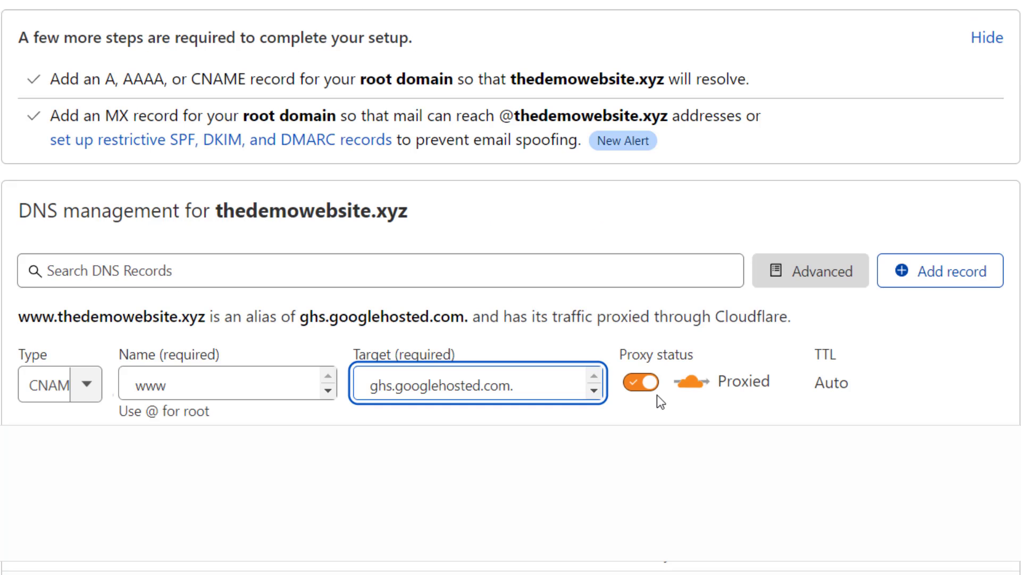
pyautogui.click(650, 385)
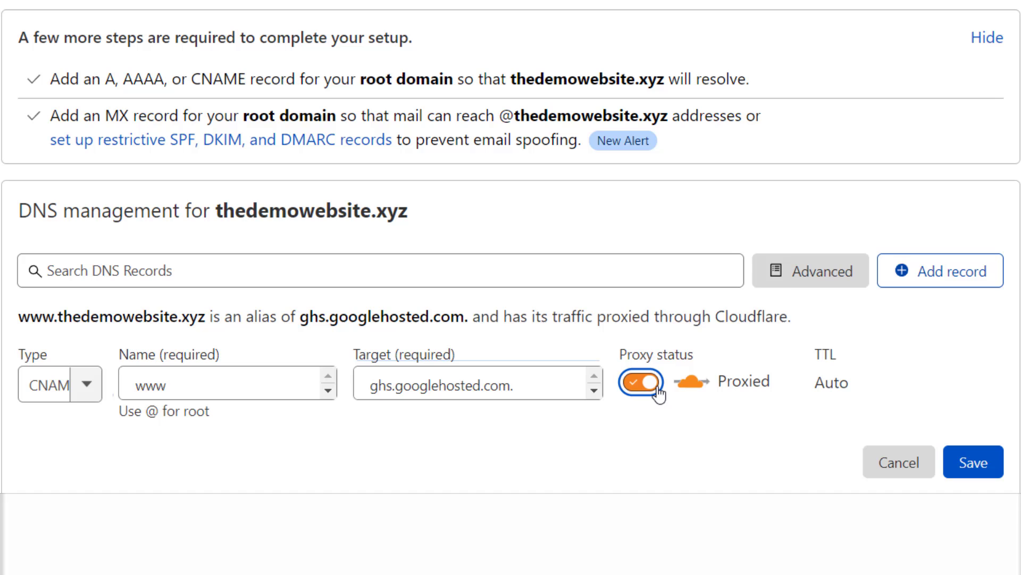
pyautogui.click(971, 468)
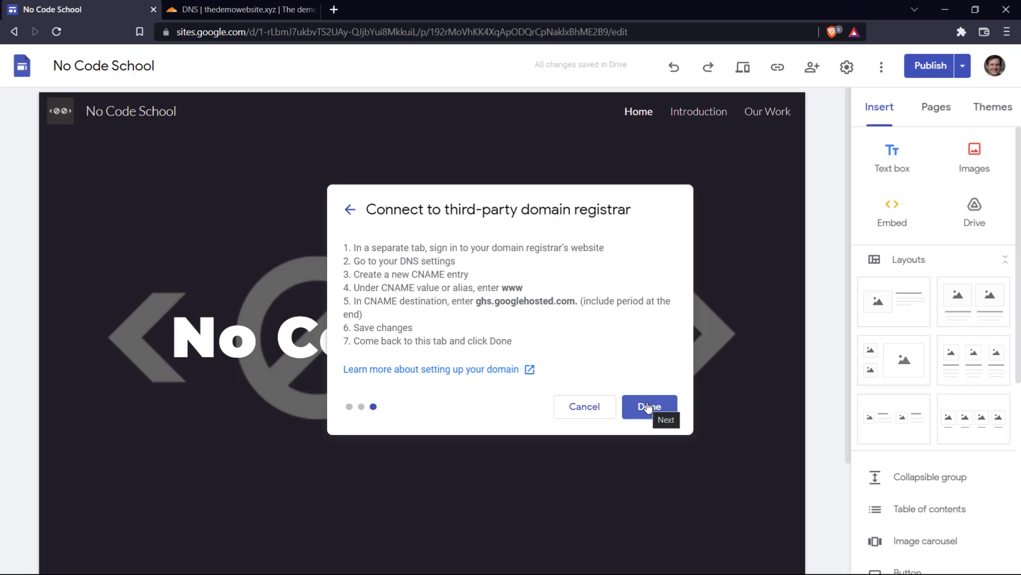
# Step: Finish connecting the third-party domain in Google Sites and close the site settings
pyautogui.click(648, 406)
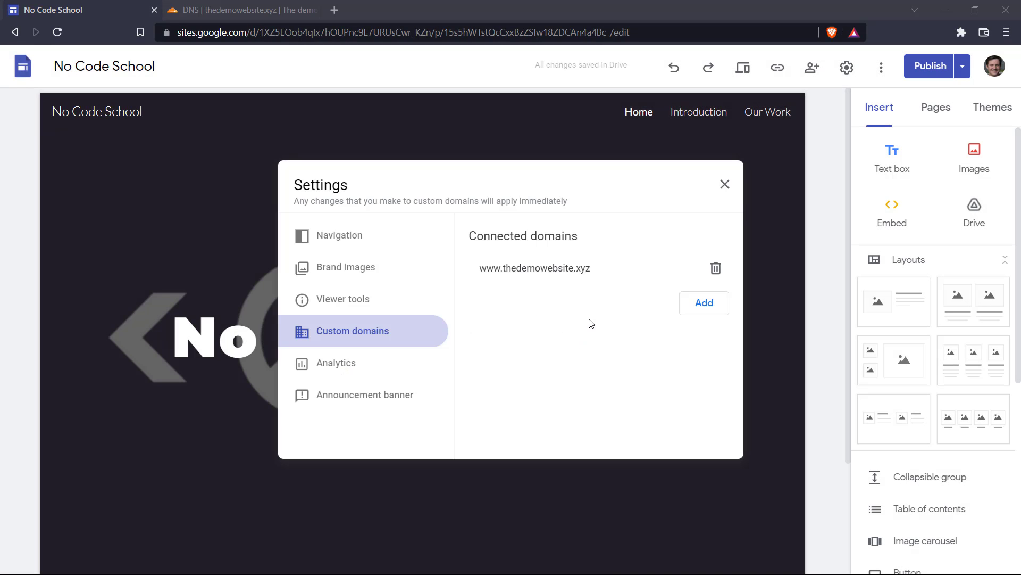
pyautogui.click(724, 184)
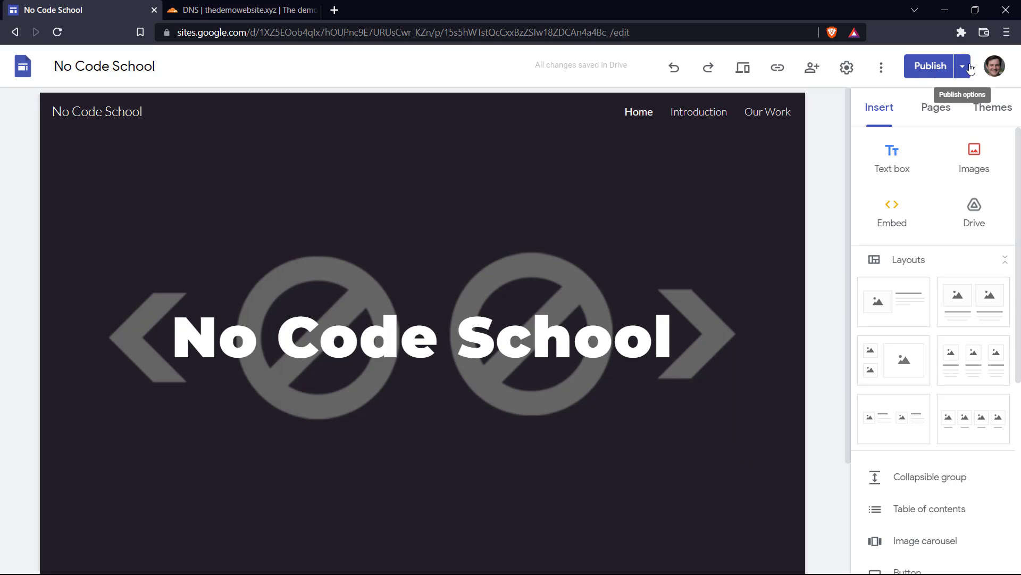
pyautogui.click(963, 67)
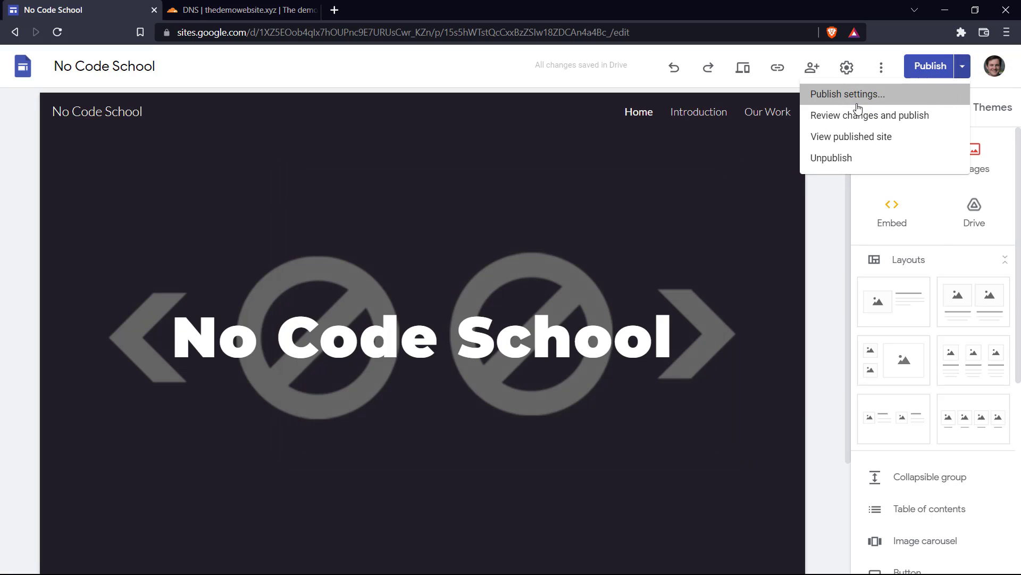
pyautogui.click(858, 96)
pyautogui.moveTo(355, 286); pyautogui.dragTo(485, 288)
pyautogui.rightClick(440, 286)
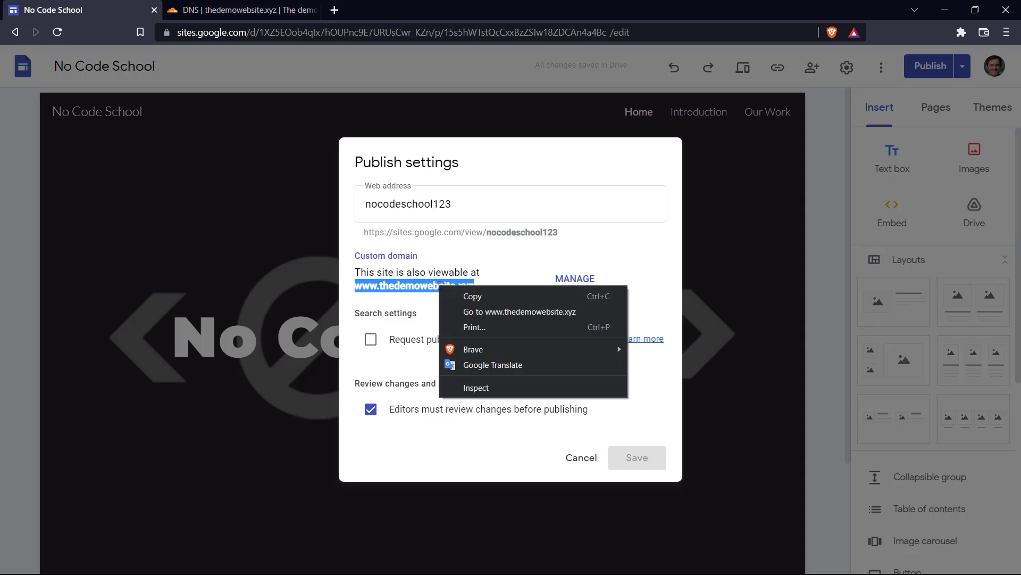
pyautogui.click(505, 311)
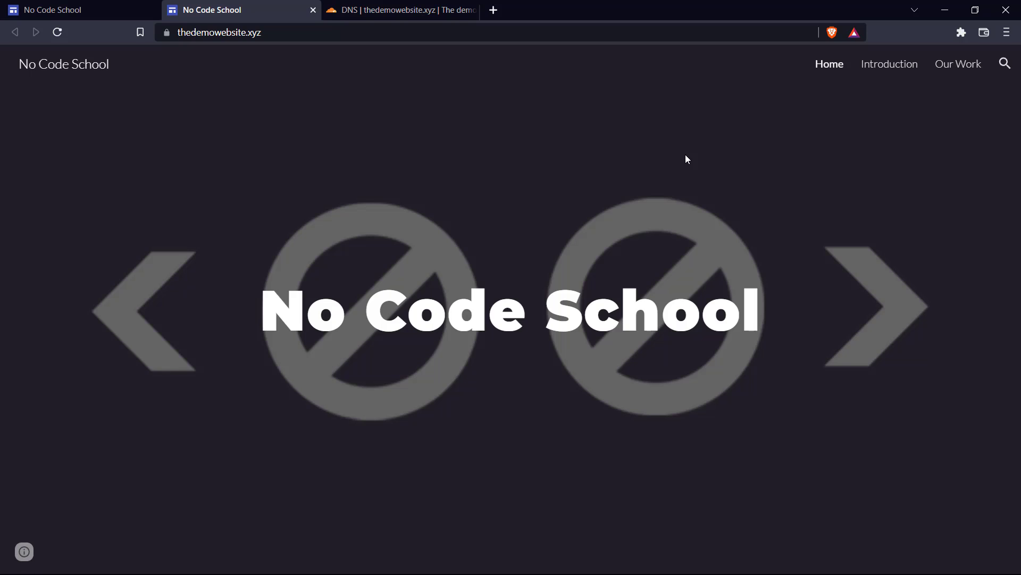
pyautogui.click(898, 67)
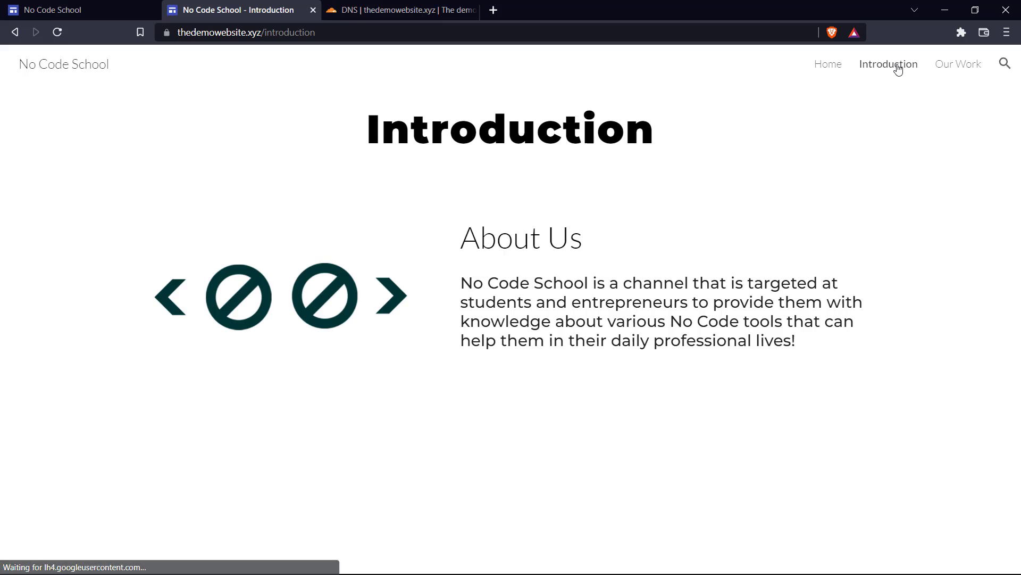
pyautogui.click(952, 70)
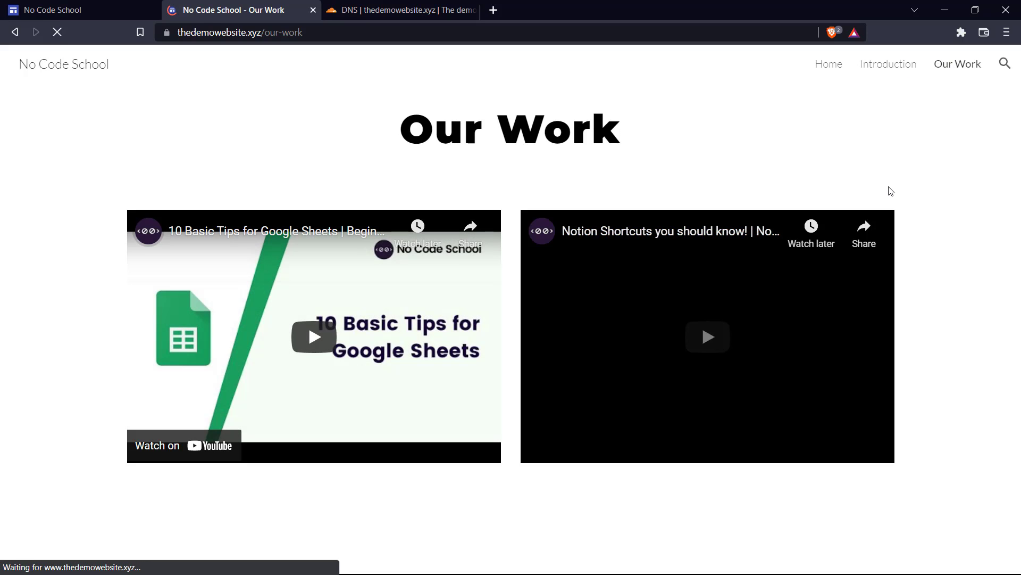
pyautogui.click(839, 63)
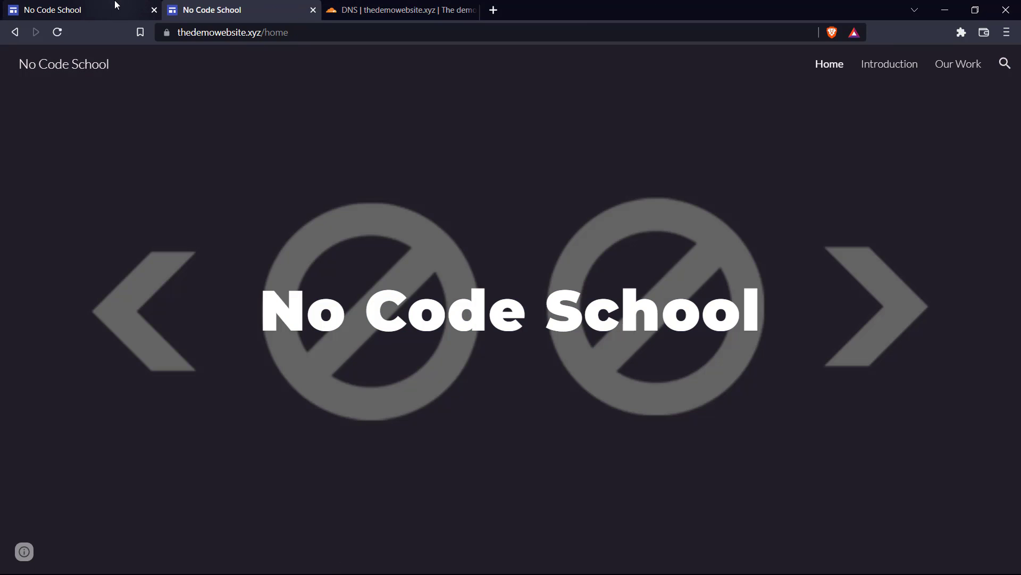
pyautogui.click(115, 4)
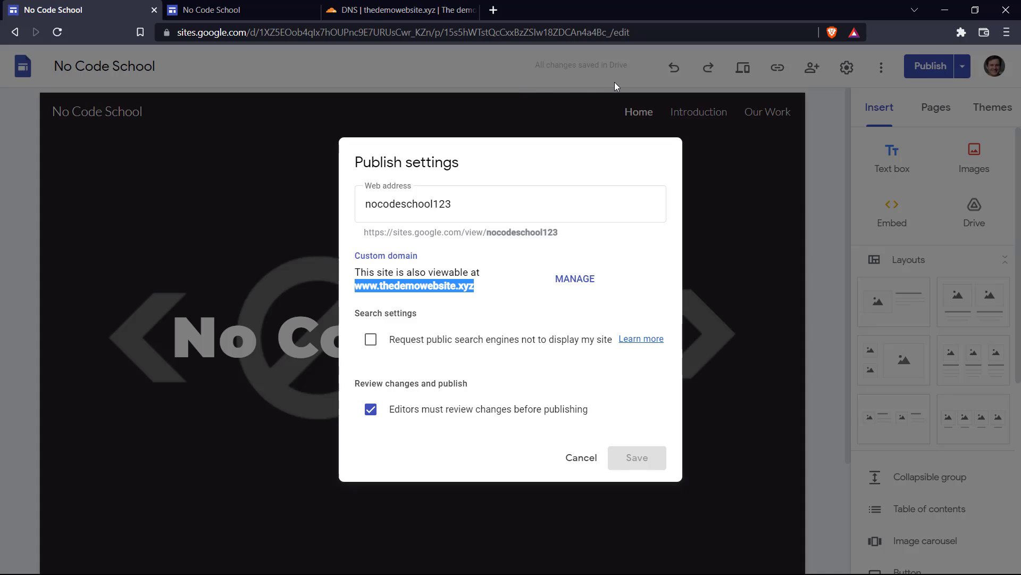